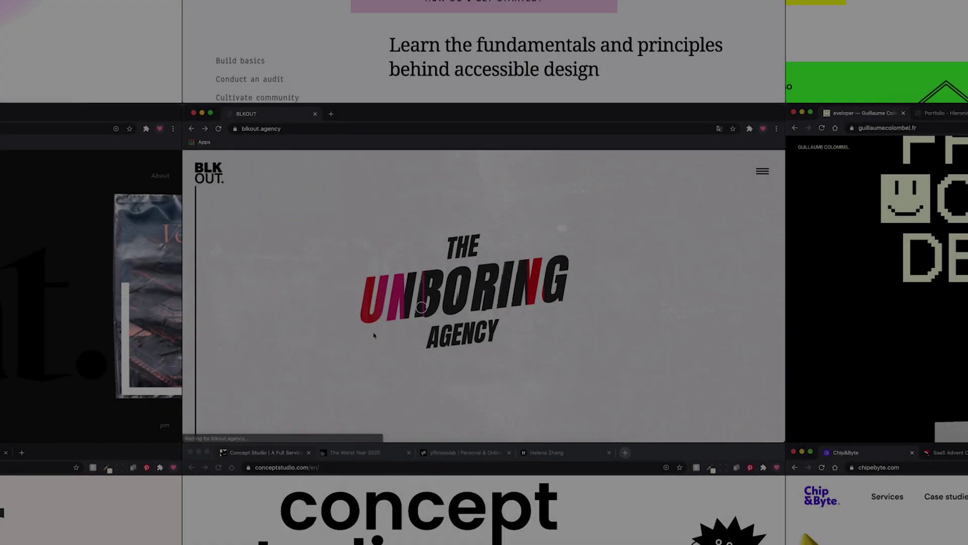
Go to BLKOUT's Projets page, scroll through the projects and open WHAOU
{"action": "left_click", "coordinate": [751, 175]}
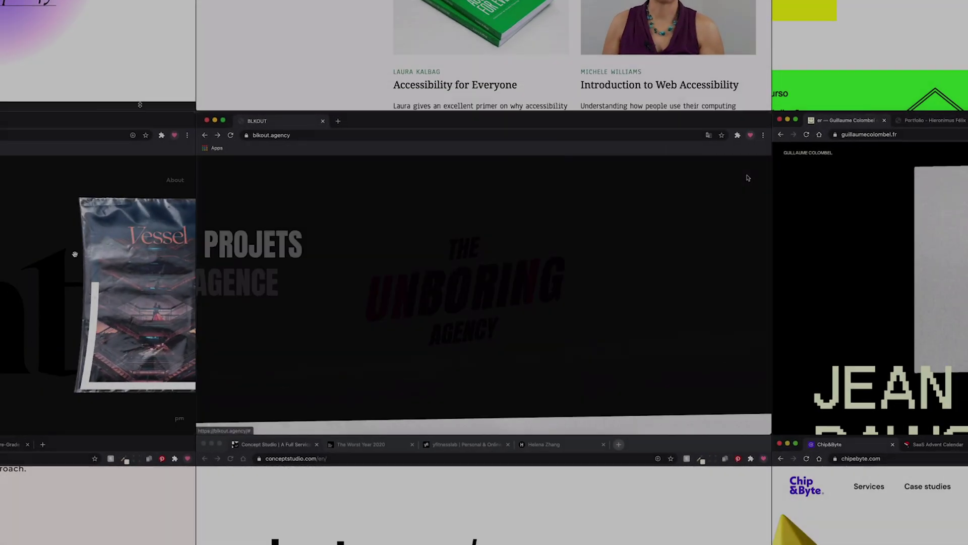
{"action": "left_click", "coordinate": [312, 243]}
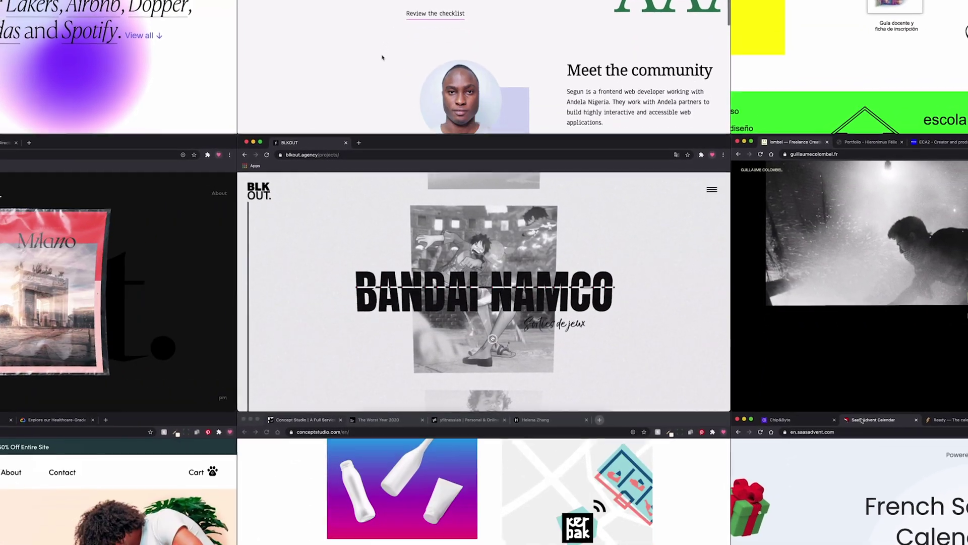
{"action": "scroll", "coordinate": [492, 337], "scroll_direction": "down", "scroll_amount": 3}
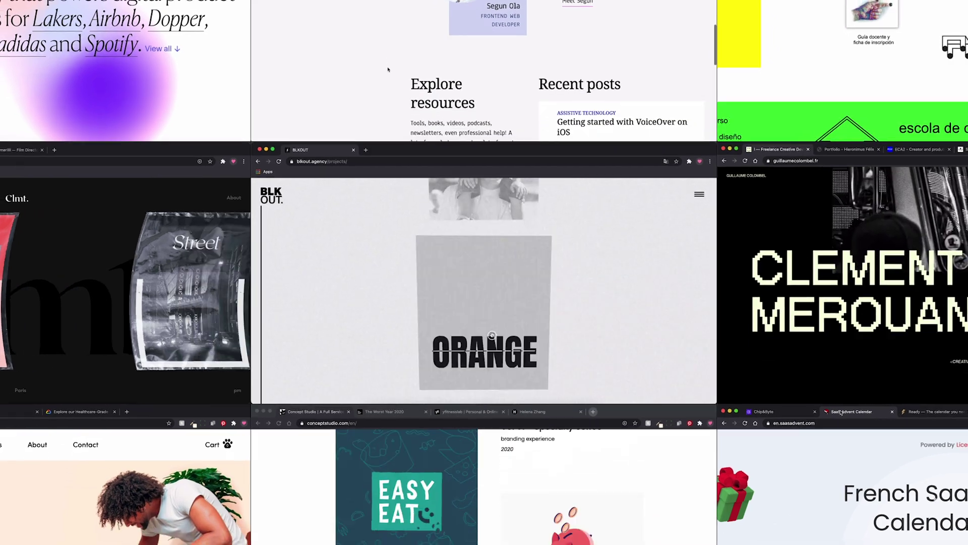
{"action": "scroll", "coordinate": [491, 333], "scroll_direction": "down", "scroll_amount": 3}
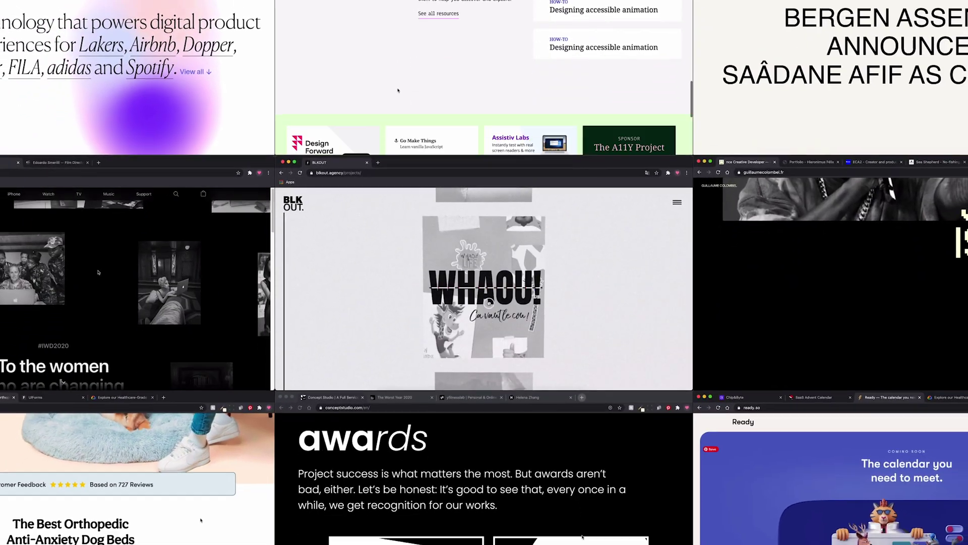
{"action": "left_click", "coordinate": [489, 303]}
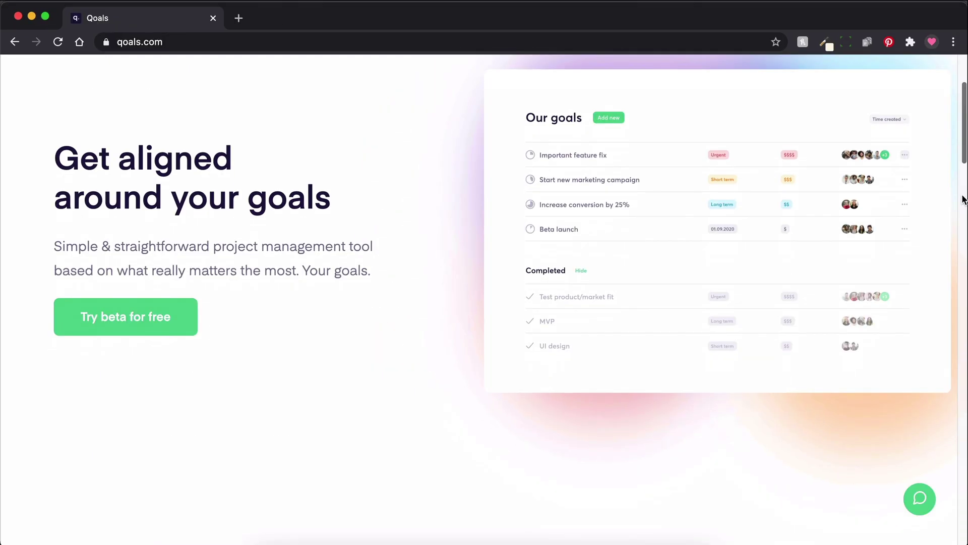
Scroll qoals.com past the Goal-based, Collaborative and Transparent feature blocks
{"action": "scroll", "coordinate": [963, 199], "scroll_direction": "down", "scroll_amount": 8}
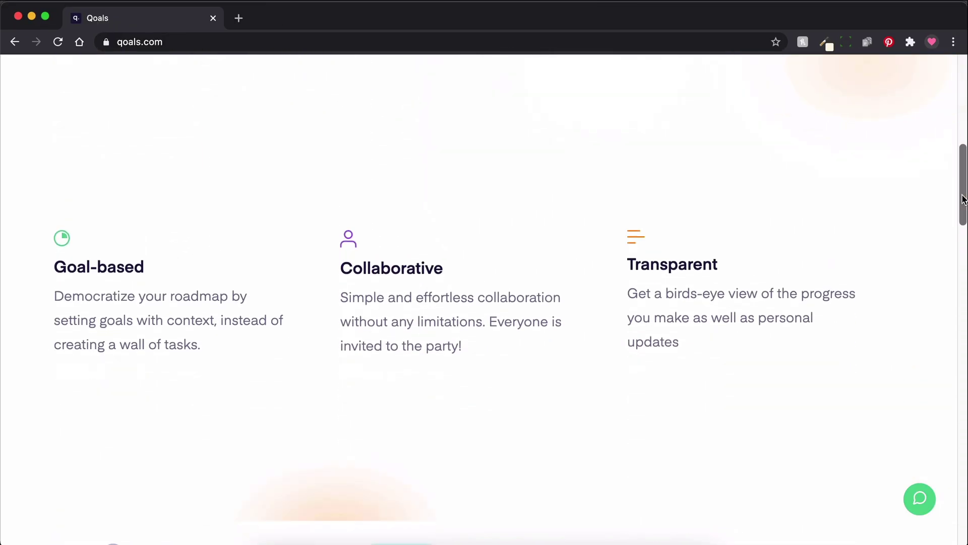
{"action": "scroll", "coordinate": [963, 199], "scroll_direction": "down", "scroll_amount": 3}
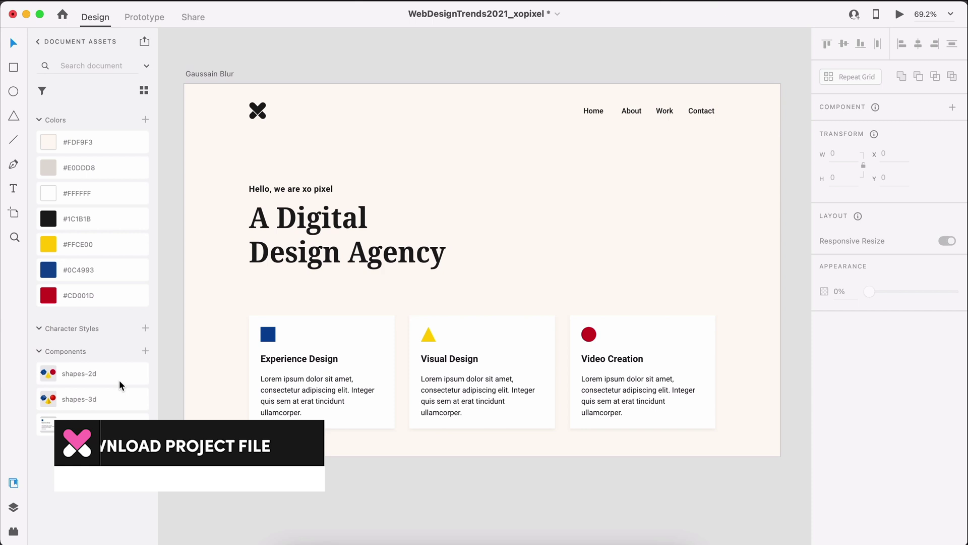
Place the coloured shapes component from Assets up beside the heading
{"action": "left_click_drag", "start_coordinate": [188, 349], "coordinate": [665, 202]}
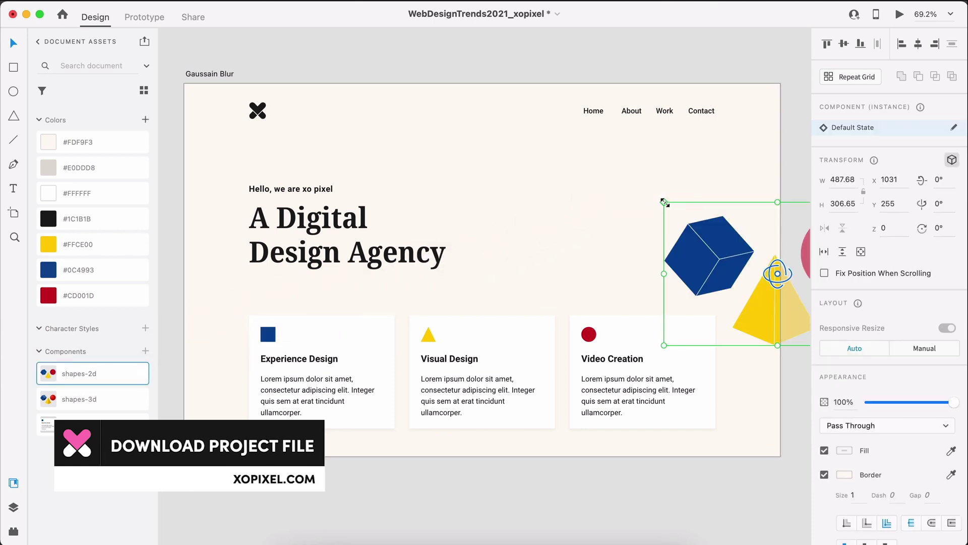
{"action": "left_click_drag", "start_coordinate": [679, 247], "coordinate": [520, 208]}
{"action": "left_click", "coordinate": [467, 193]}
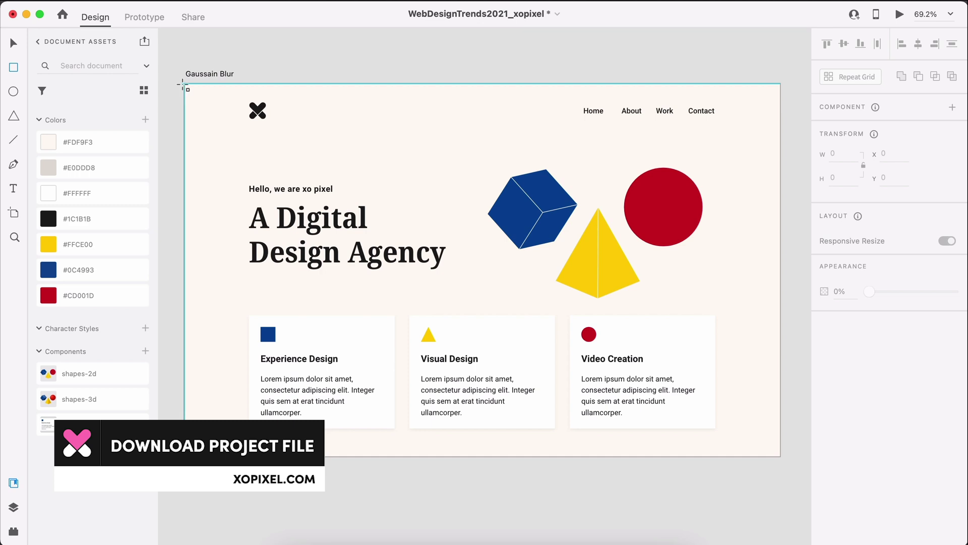
Draw a full-artboard rectangle with Background Blur at brightness 0 and blur 50
{"action": "mouse_move", "coordinate": [183, 86]}
{"action": "left_mouse_down"}
{"action": "mouse_move", "coordinate": [572, 255]}
{"action": "mouse_move", "coordinate": [721, 339]}
{"action": "mouse_move", "coordinate": [784, 452]}
{"action": "left_mouse_up"}
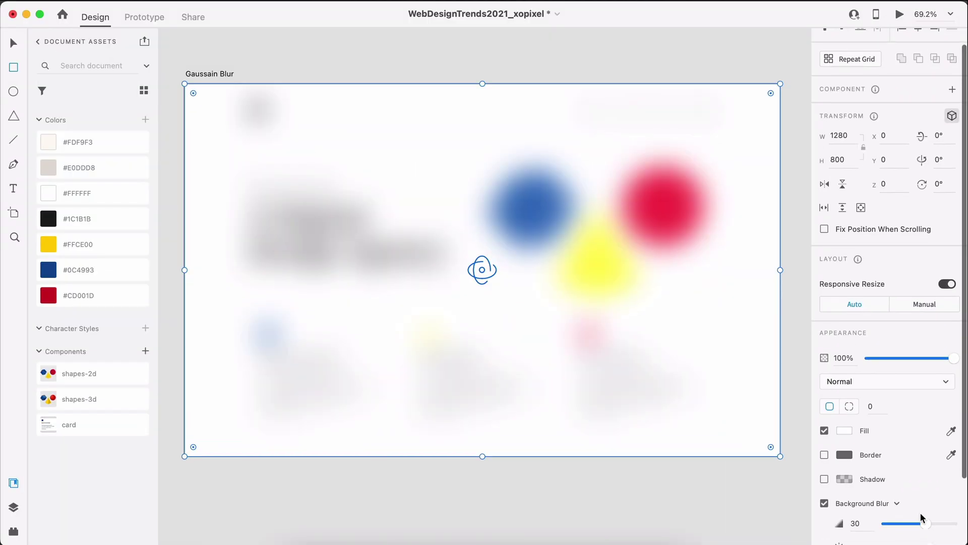
{"action": "scroll", "coordinate": [921, 517], "scroll_direction": "down", "scroll_amount": 3}
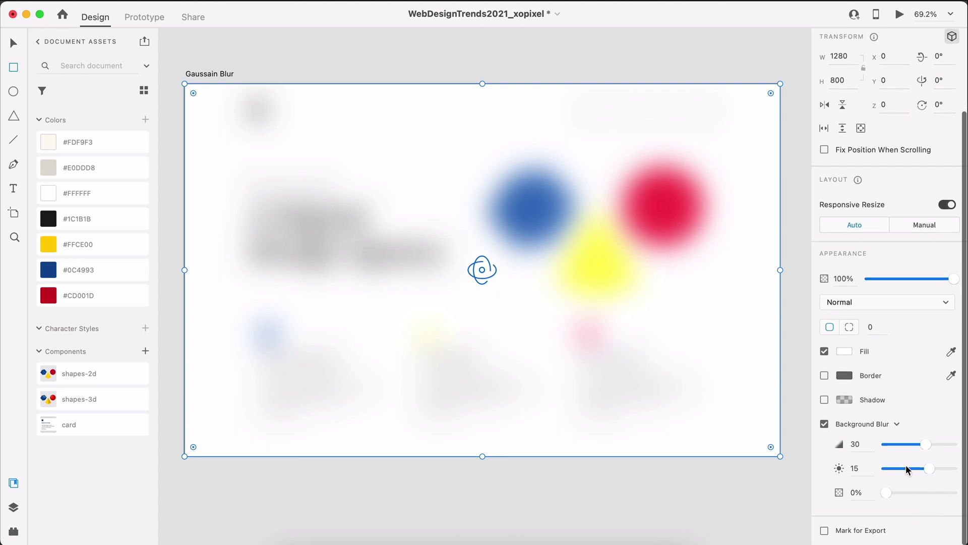
{"action": "type", "text": "0"}
{"action": "key", "text": "Return"}
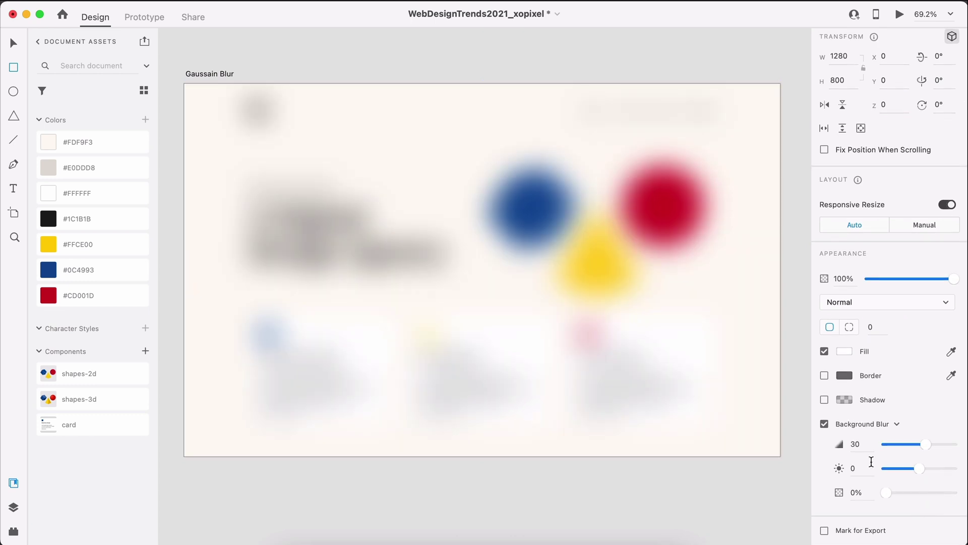
{"action": "left_click_drag", "start_coordinate": [925, 444], "coordinate": [959, 445]}
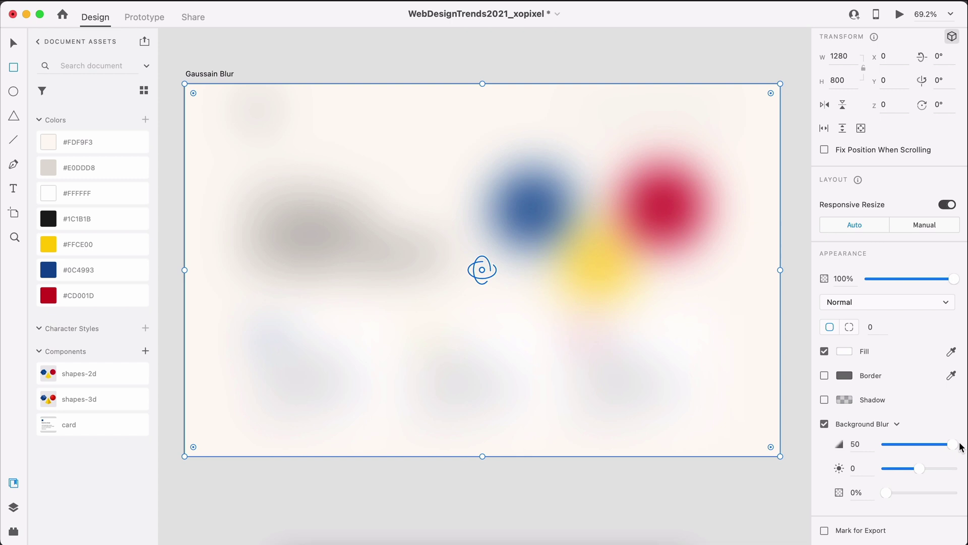
{"action": "left_click_drag", "start_coordinate": [785, 251], "coordinate": [670, 186]}
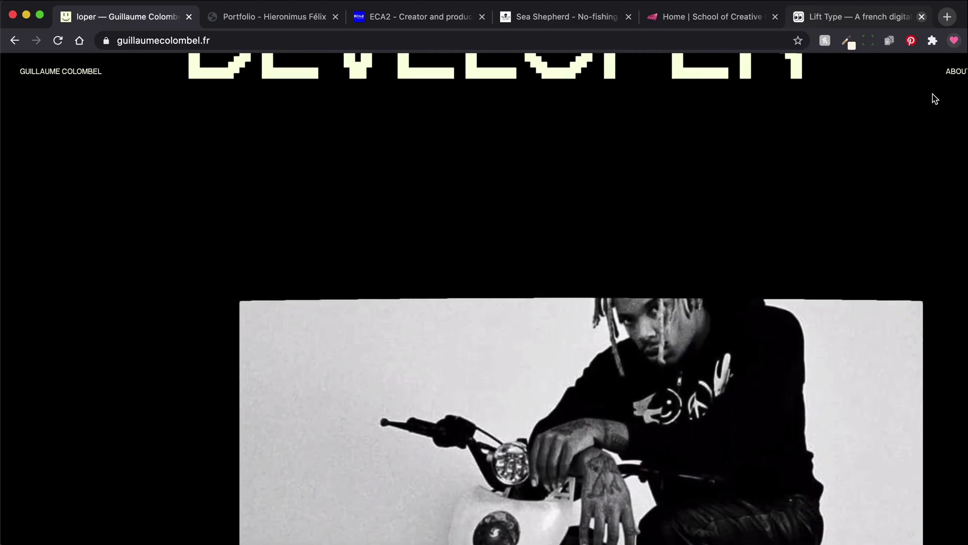
Scroll through guillaumecolombel.fr and the Hieronimus Félix portfolio
{"action": "scroll", "coordinate": [934, 99], "scroll_direction": "down", "scroll_amount": 5}
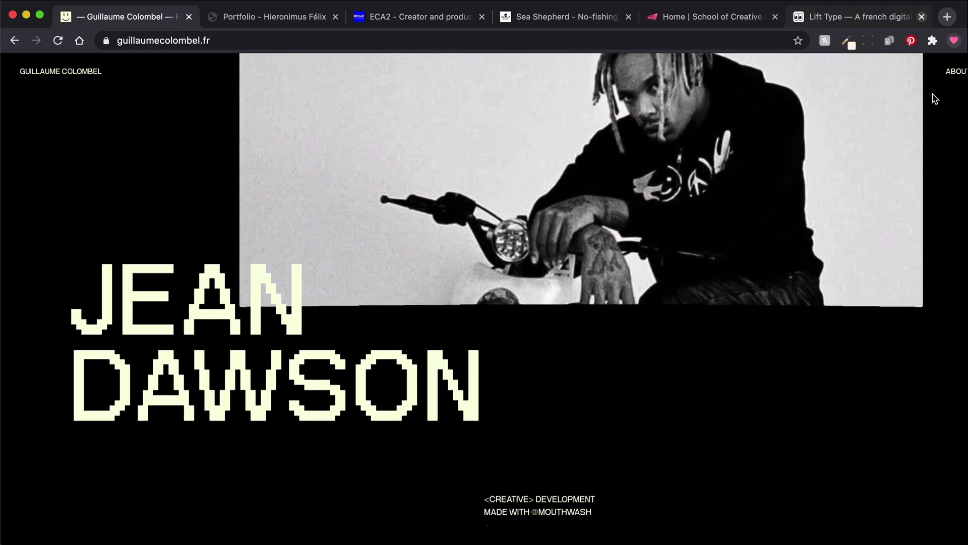
{"action": "key", "text": "ctrl+Tab"}
{"action": "scroll", "coordinate": [769, 301], "scroll_direction": "down", "scroll_amount": 6}
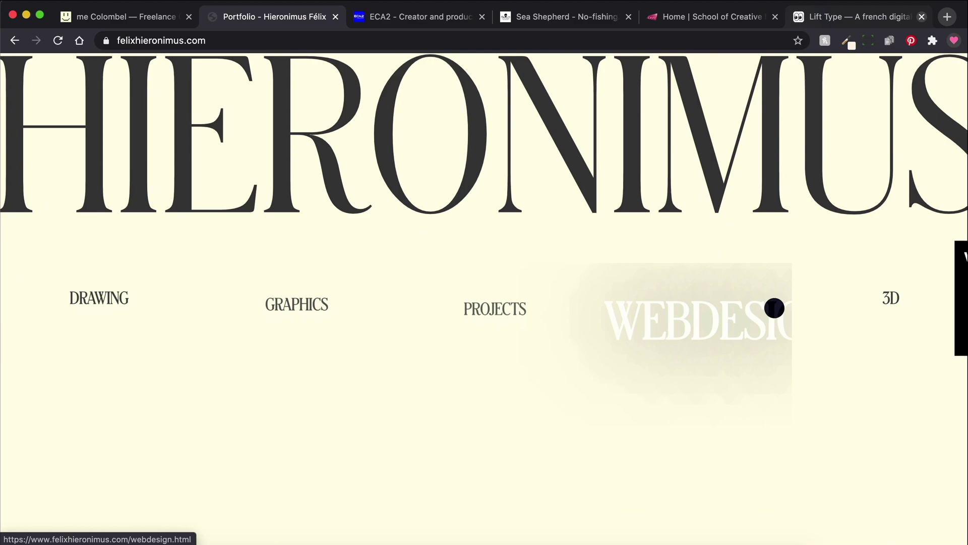
Switch to the ECA2 site and scroll down through it
{"action": "scroll", "coordinate": [774, 307], "scroll_direction": "down", "scroll_amount": 2}
{"action": "key", "text": "ctrl+Tab"}
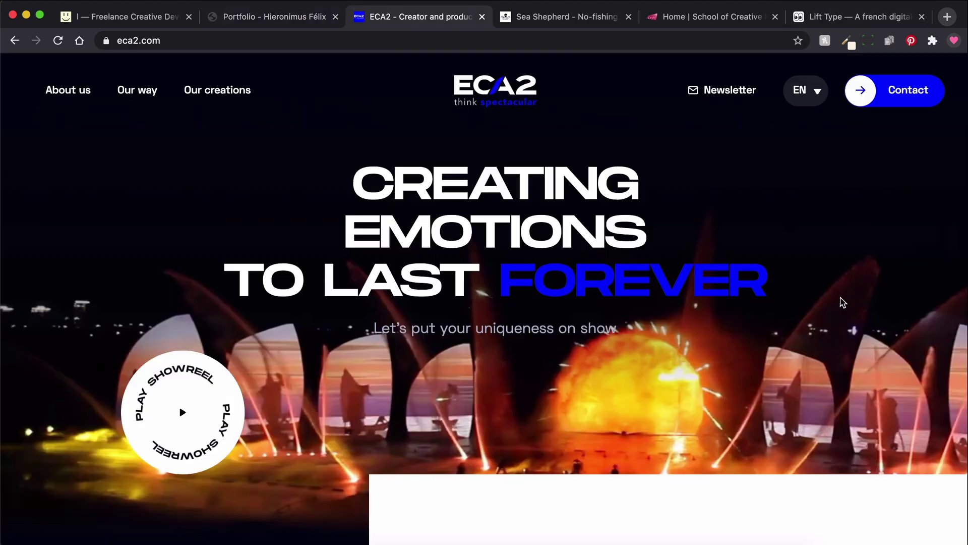
{"action": "scroll", "coordinate": [840, 300], "scroll_direction": "down", "scroll_amount": 5}
{"action": "scroll", "coordinate": [840, 298], "scroll_direction": "down", "scroll_amount": 11}
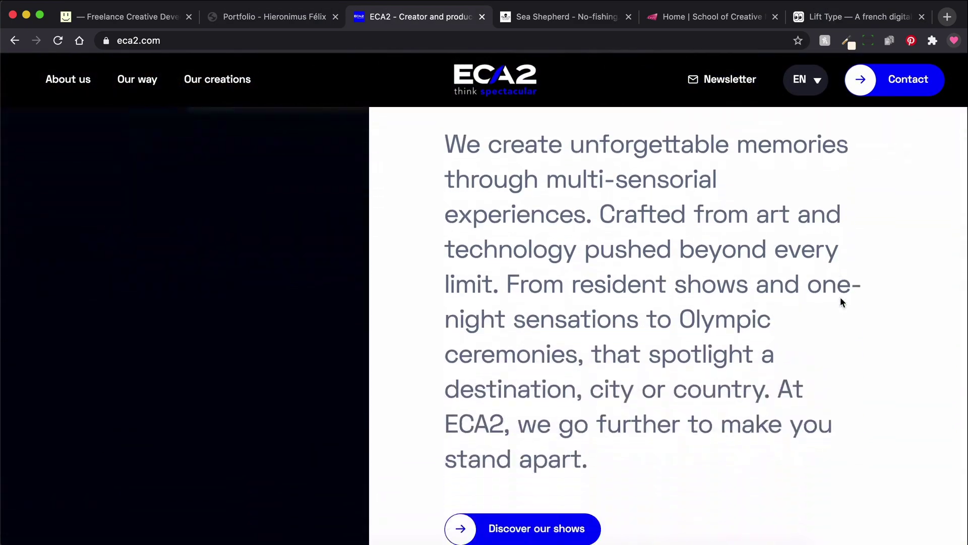
Close the ECA2 tab, browse Lift Type, and scroll Apple's IWD2020 page
{"action": "scroll", "coordinate": [840, 296], "scroll_direction": "down", "scroll_amount": 3}
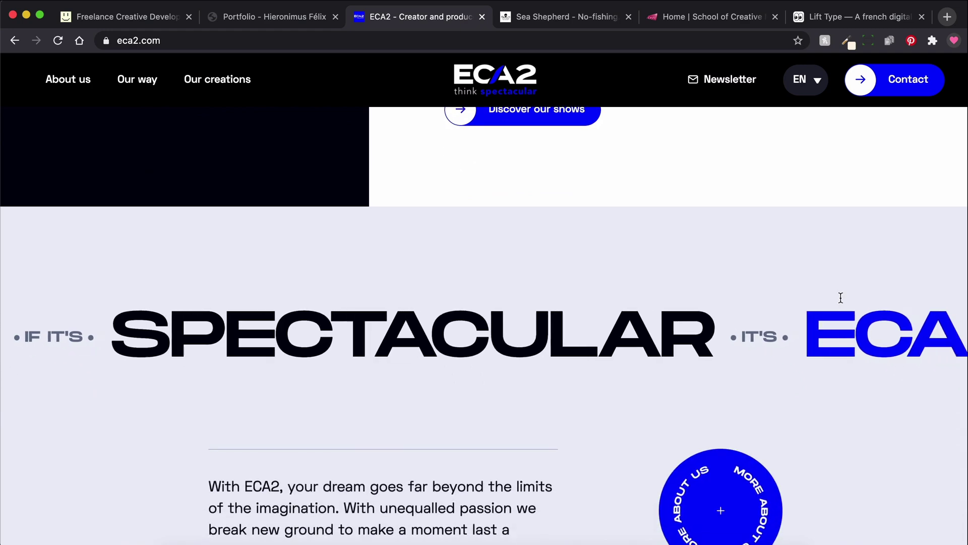
{"action": "key", "text": "ctrl+Tab"}
{"action": "key", "text": "ctrl+Tab"}
{"action": "key", "text": "ctrl+w"}
{"action": "scroll", "coordinate": [935, 170], "scroll_direction": "down", "scroll_amount": 7}
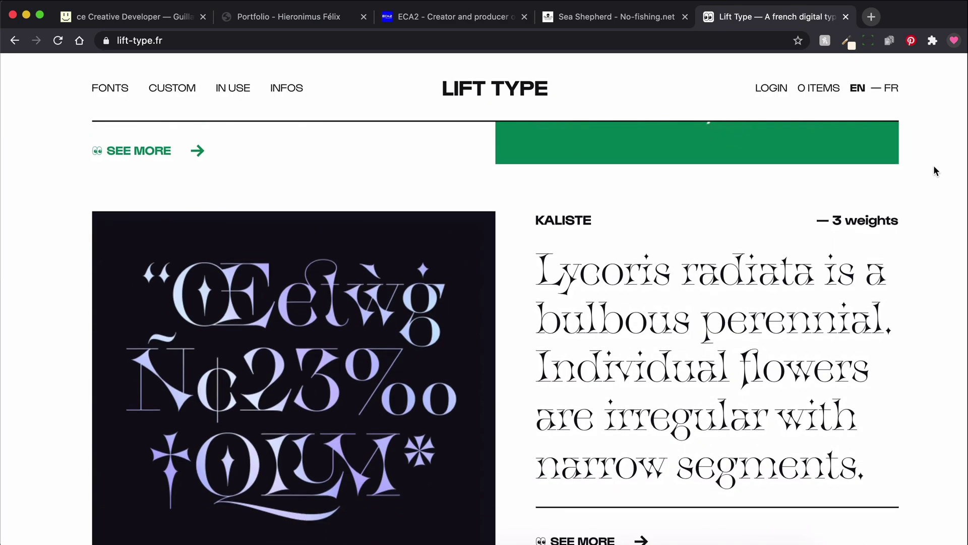
{"action": "scroll", "coordinate": [933, 166], "scroll_direction": "down", "scroll_amount": 9}
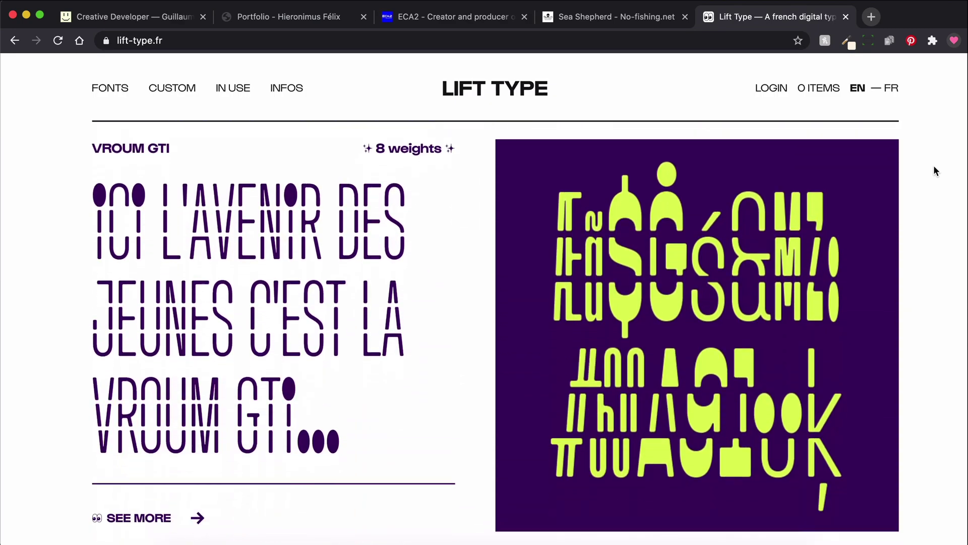
{"action": "scroll", "coordinate": [933, 171], "scroll_direction": "down", "scroll_amount": 9}
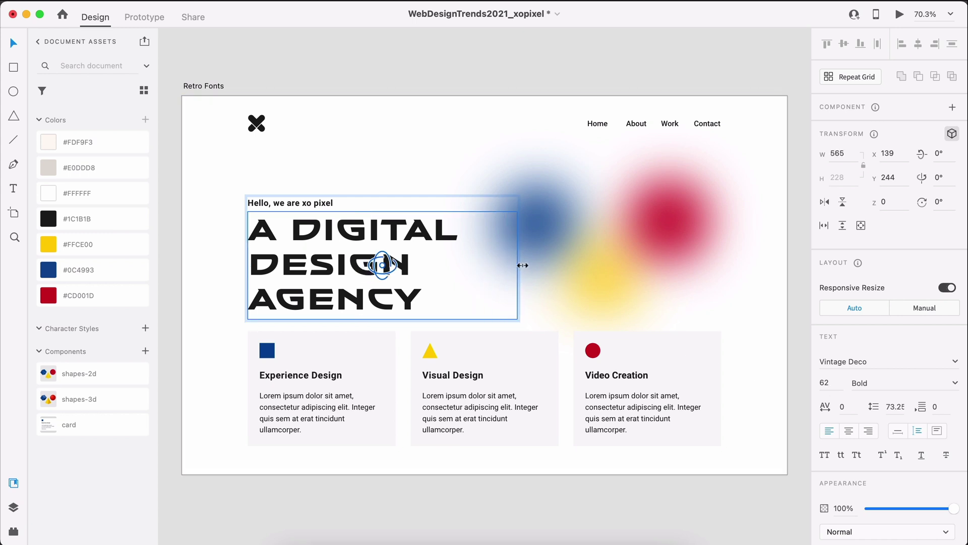
{"action": "left_click_drag", "start_coordinate": [599, 271], "coordinate": [609, 272]}
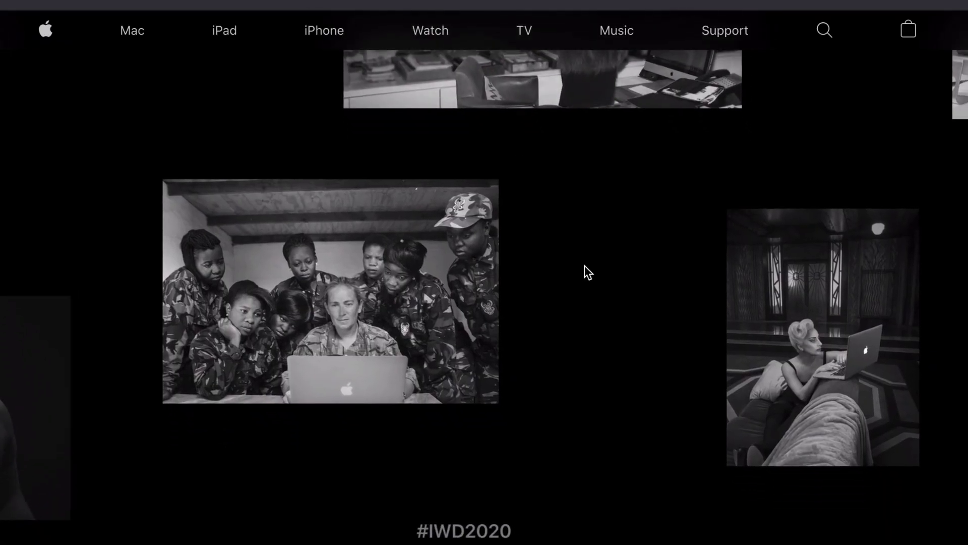
{"action": "scroll", "coordinate": [582, 266], "scroll_direction": "down", "scroll_amount": 5}
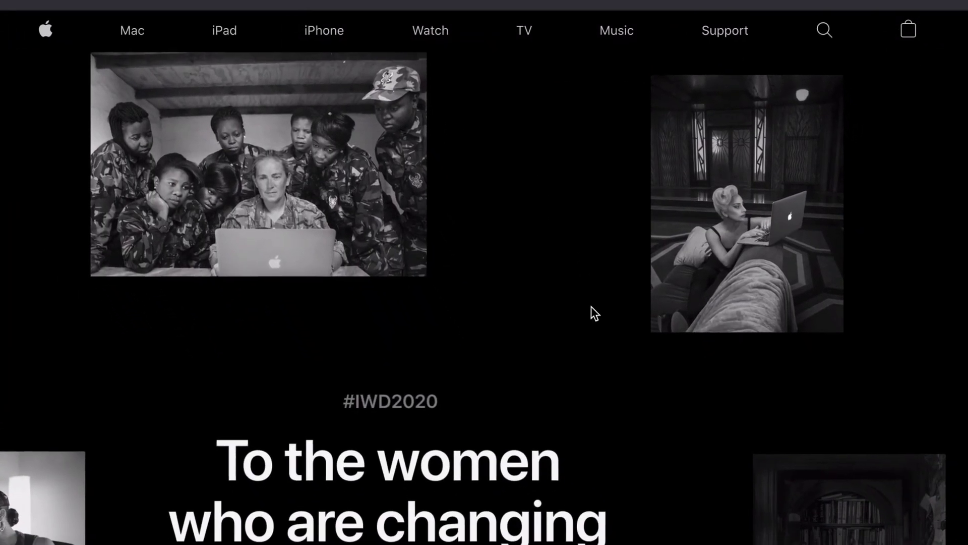
{"action": "scroll", "coordinate": [592, 470], "scroll_direction": "down", "scroll_amount": 5}
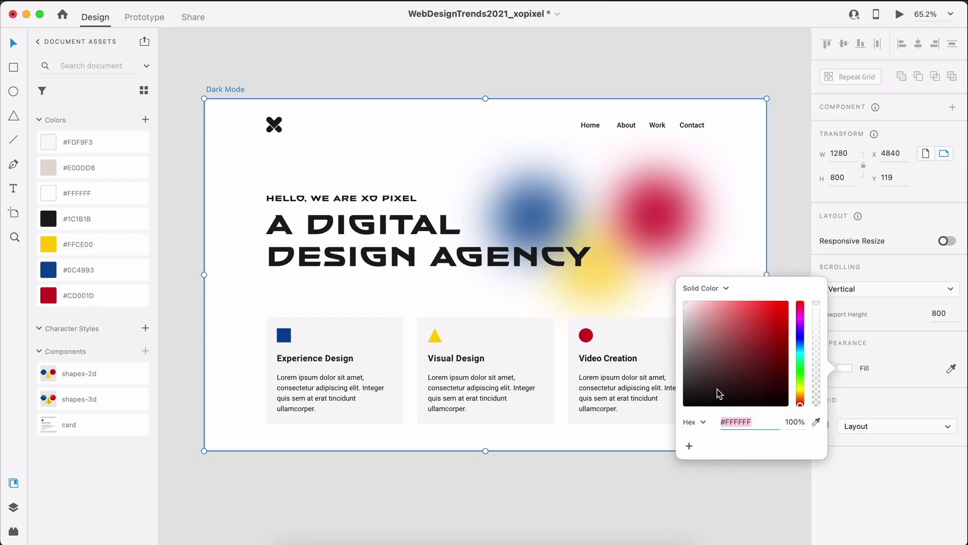
Make the Dark Mode artboard background black and the header and headline text white
{"action": "left_click_drag", "start_coordinate": [719, 394], "coordinate": [675, 415]}
{"action": "left_click", "coordinate": [613, 487]}
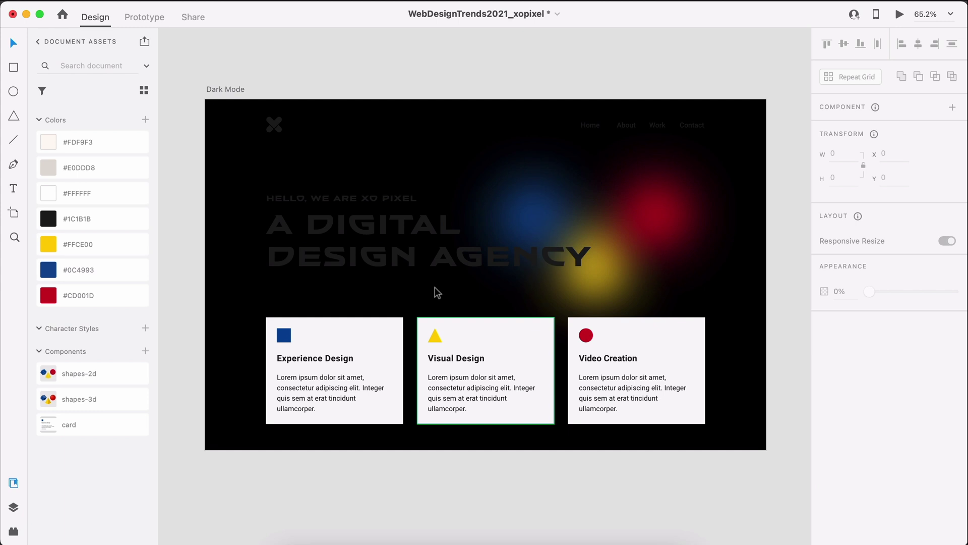
{"action": "left_click", "coordinate": [407, 251]}
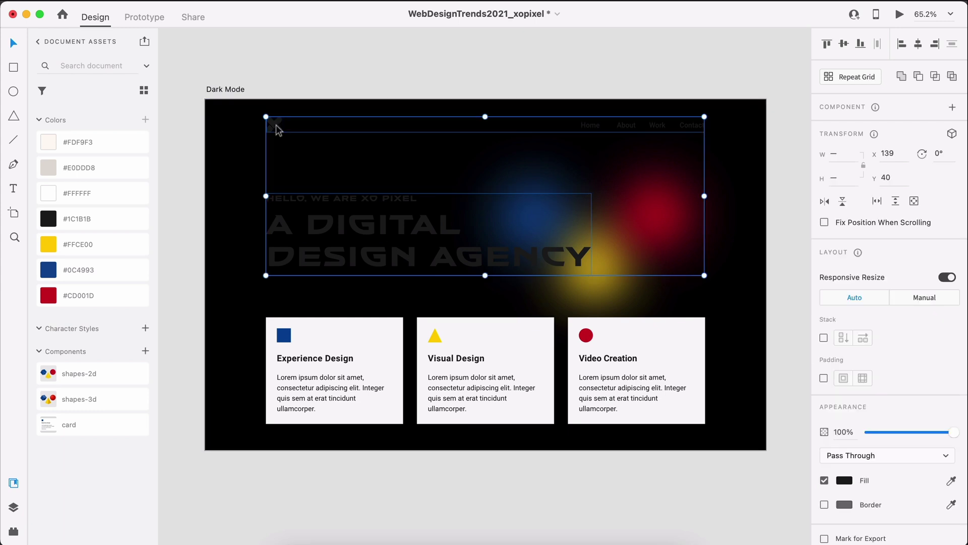
{"action": "left_click", "coordinate": [121, 200]}
{"action": "left_click", "coordinate": [219, 327]}
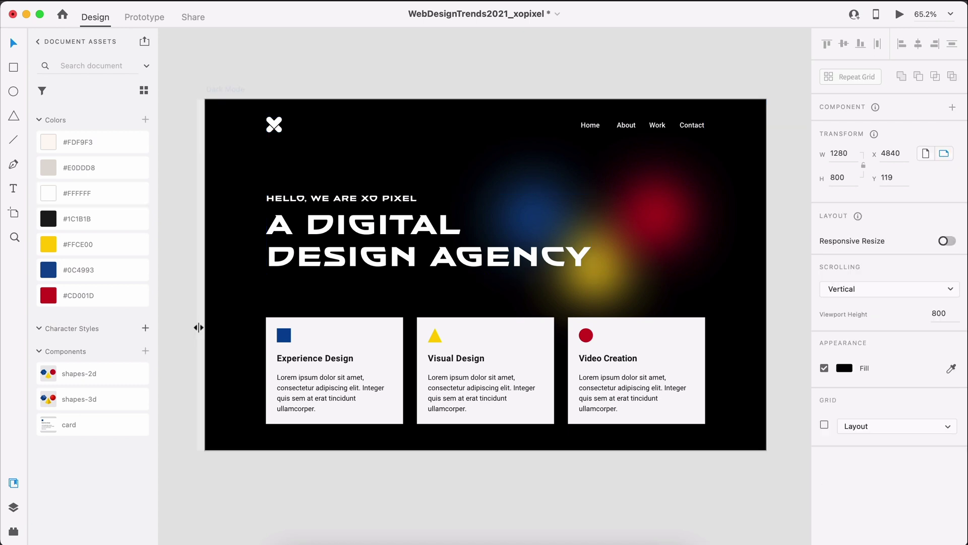
Fill the Visual Design, Experience Design and Video Creation cards with #1C1B1B
{"action": "left_click", "coordinate": [502, 343]}
{"action": "left_click", "coordinate": [119, 210]}
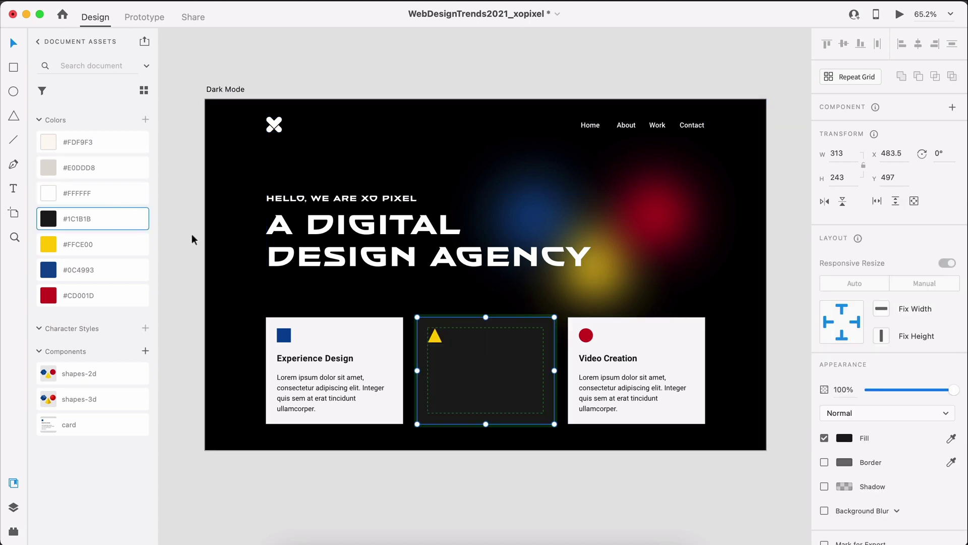
{"action": "left_click", "coordinate": [364, 327]}
{"action": "left_click", "coordinate": [141, 218]}
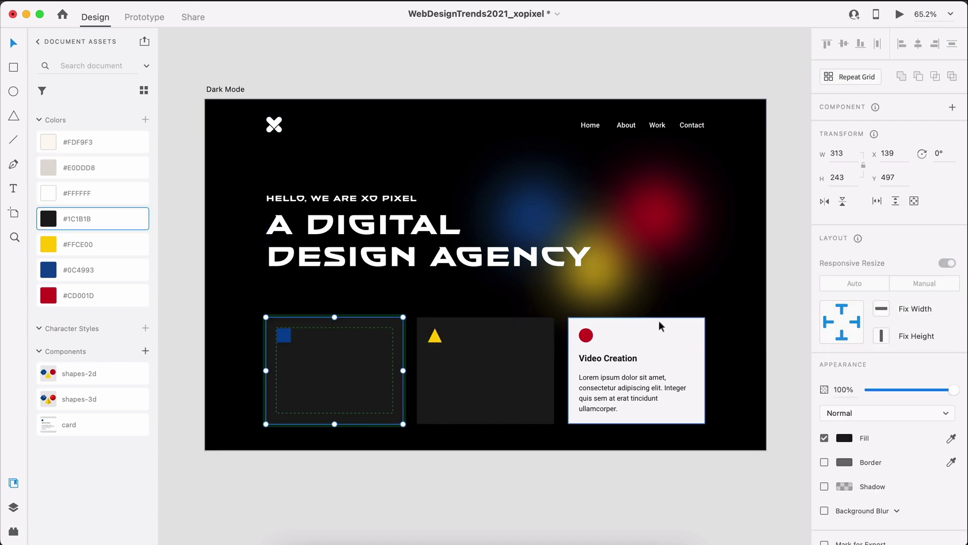
{"action": "left_click", "coordinate": [686, 342]}
{"action": "left_click", "coordinate": [123, 222]}
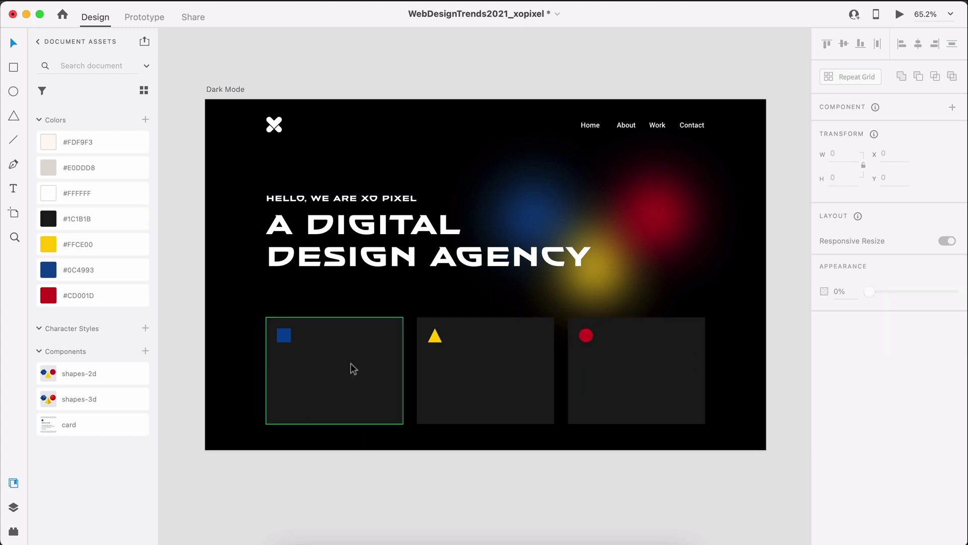
Turn the text inside all three cards white (#FFFFFF)
{"action": "double_click", "coordinate": [342, 388]}
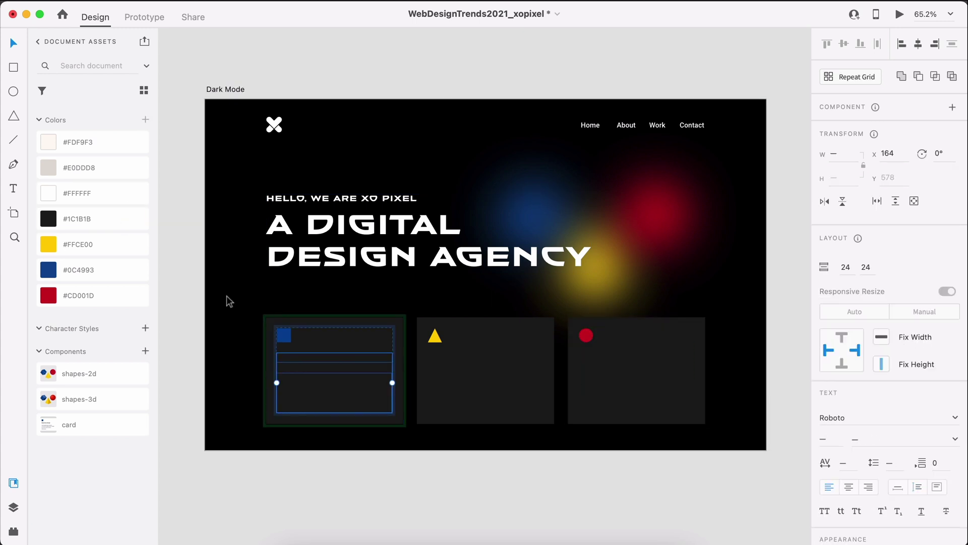
{"action": "left_click", "coordinate": [483, 392]}
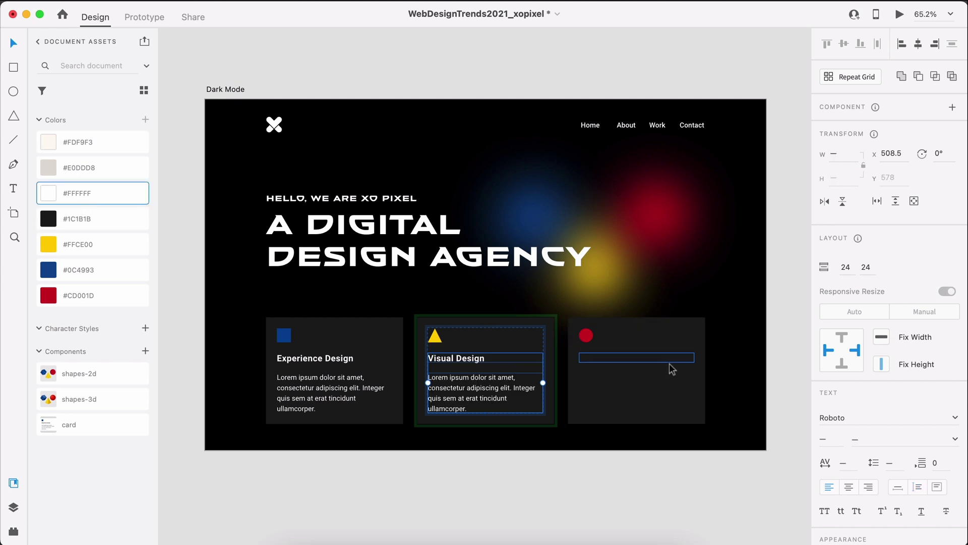
{"action": "left_click", "coordinate": [651, 392]}
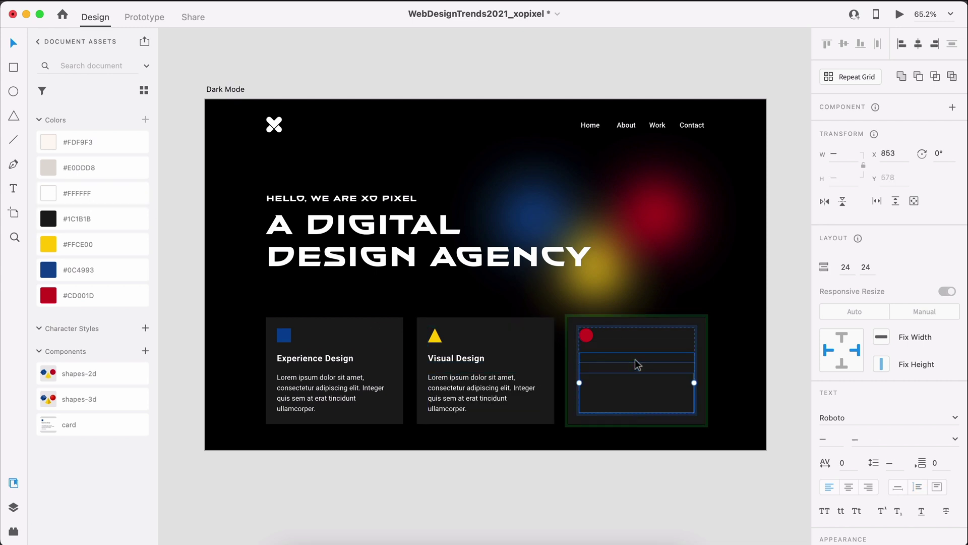
{"action": "left_click", "coordinate": [55, 193]}
{"action": "left_click", "coordinate": [483, 466]}
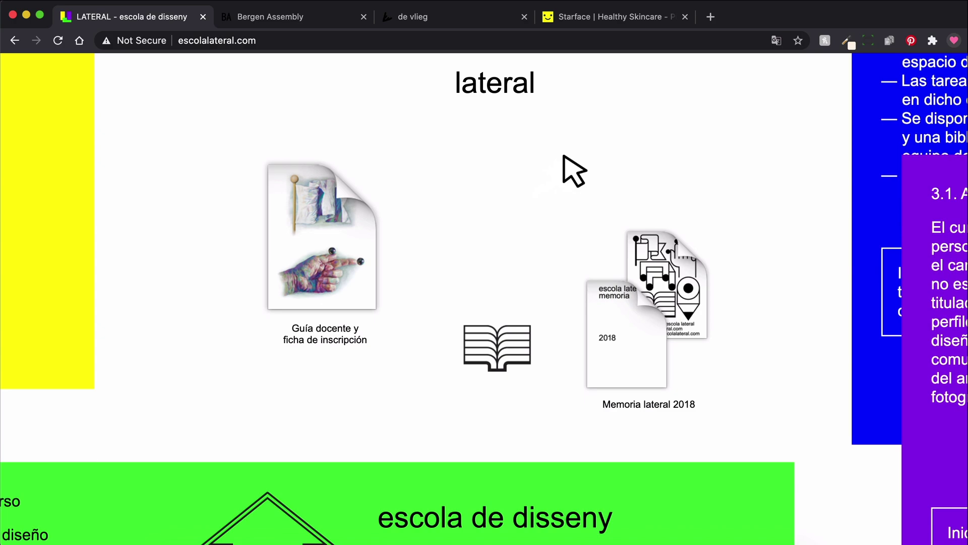
Switch to the Bergen Assembly site and scroll down it
{"action": "key", "text": "ctrl+Tab"}
{"action": "scroll", "coordinate": [591, 171], "scroll_direction": "down", "scroll_amount": 15}
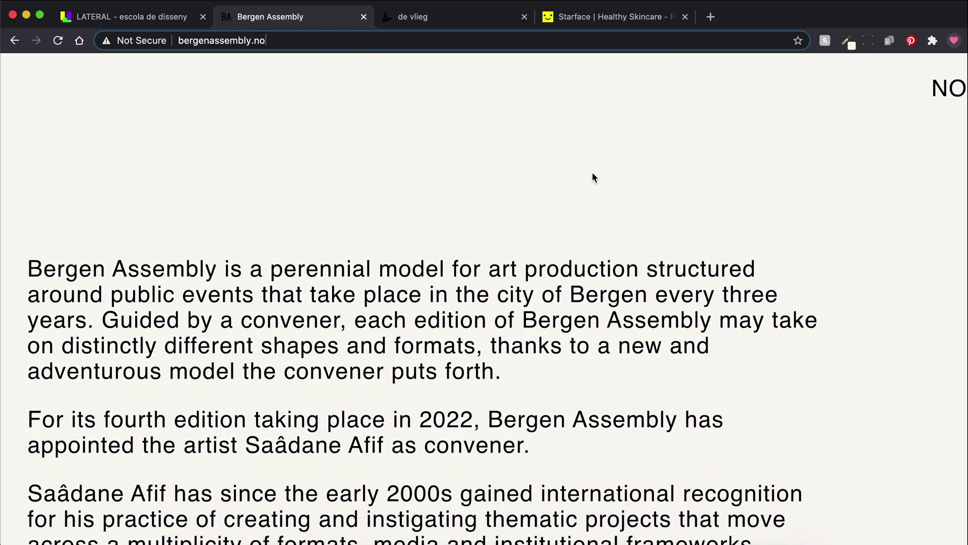
{"action": "scroll", "coordinate": [592, 172], "scroll_direction": "down", "scroll_amount": 10}
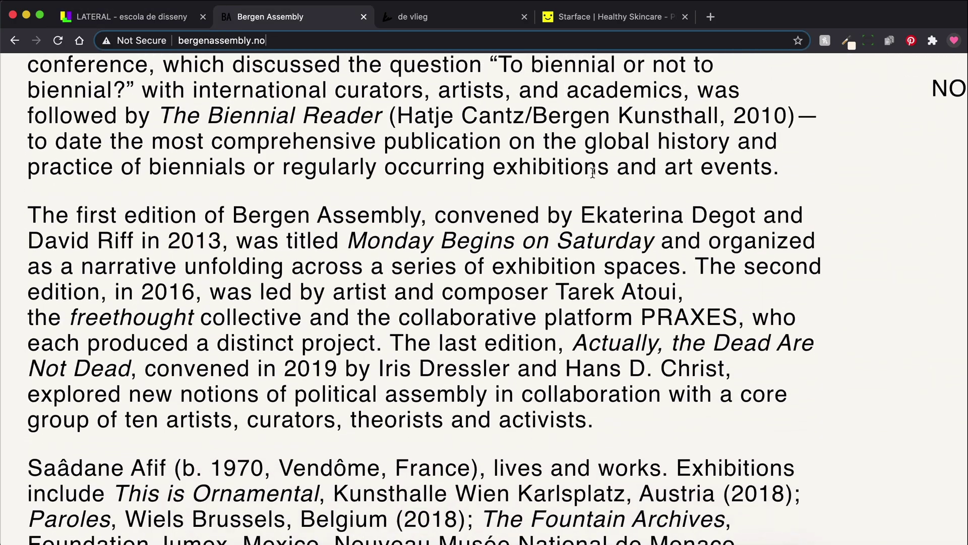
{"action": "scroll", "coordinate": [592, 171], "scroll_direction": "down", "scroll_amount": 9}
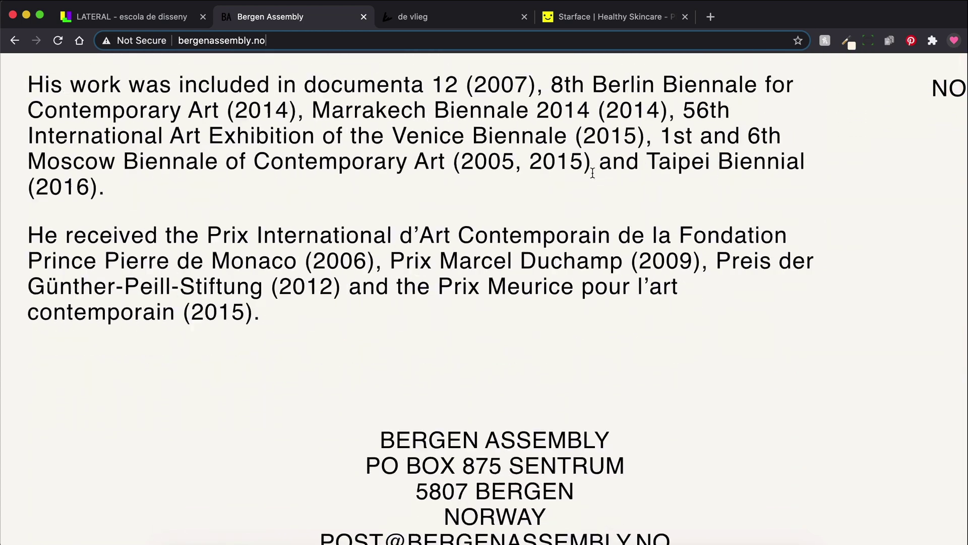
Return to de vlieg's exhibition strip and scroll through it
{"action": "key", "text": "ctrl+Tab"}
{"action": "left_click", "coordinate": [26, 72]}
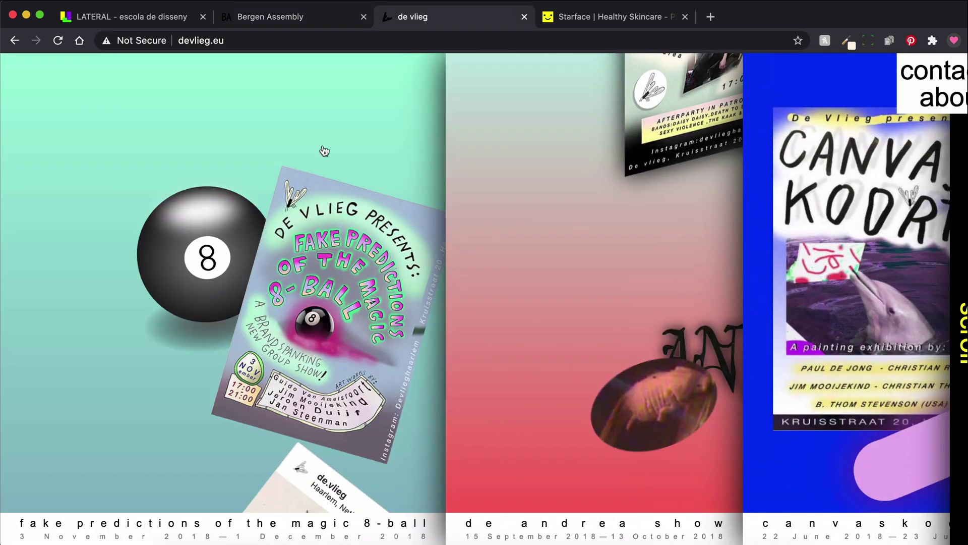
{"action": "scroll", "coordinate": [417, 179], "scroll_direction": "down", "scroll_amount": 10}
{"action": "scroll", "coordinate": [417, 179], "scroll_direction": "down", "scroll_amount": 10}
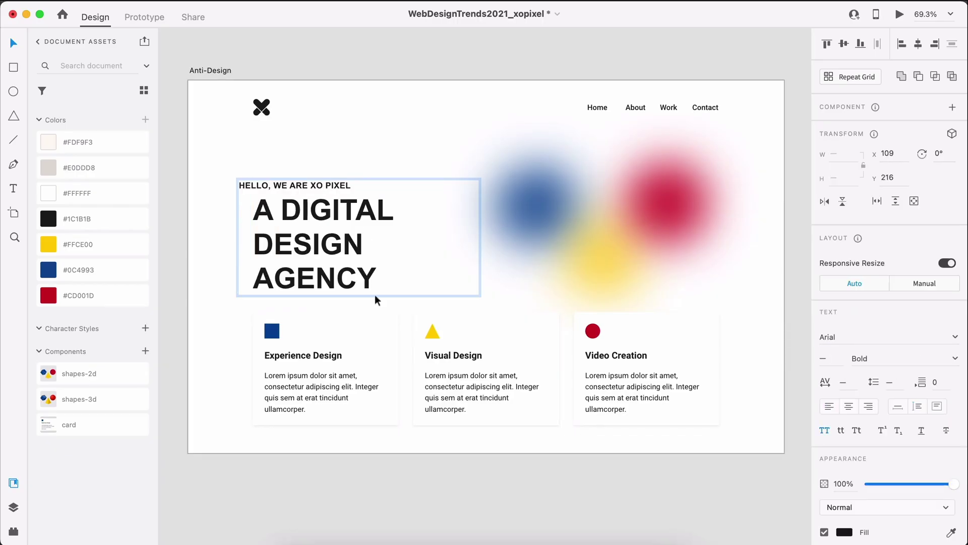
Move the title, stack the nav links vertically, and offset the Visual Design and Video Creation cards
{"action": "left_click_drag", "start_coordinate": [376, 296], "coordinate": [570, 214]}
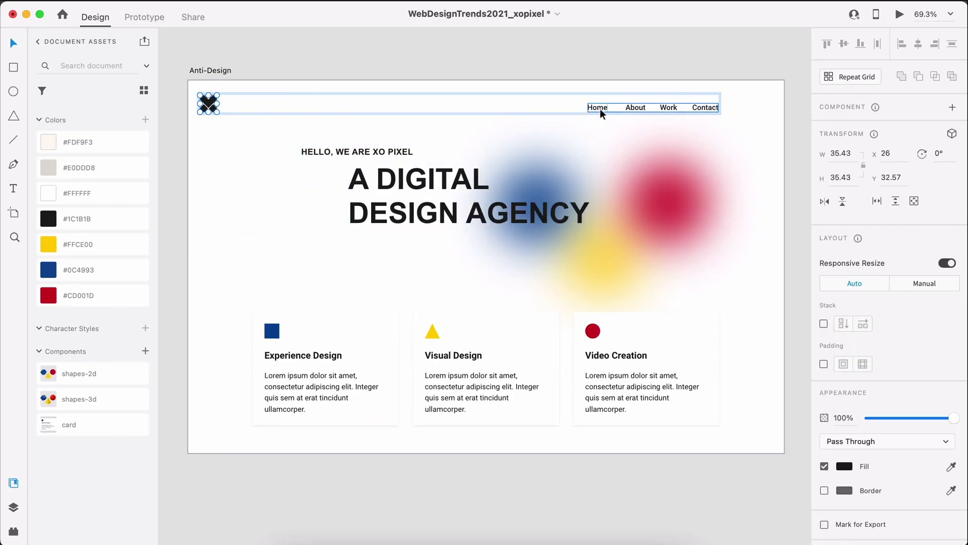
{"action": "left_click_drag", "start_coordinate": [595, 106], "coordinate": [593, 157]}
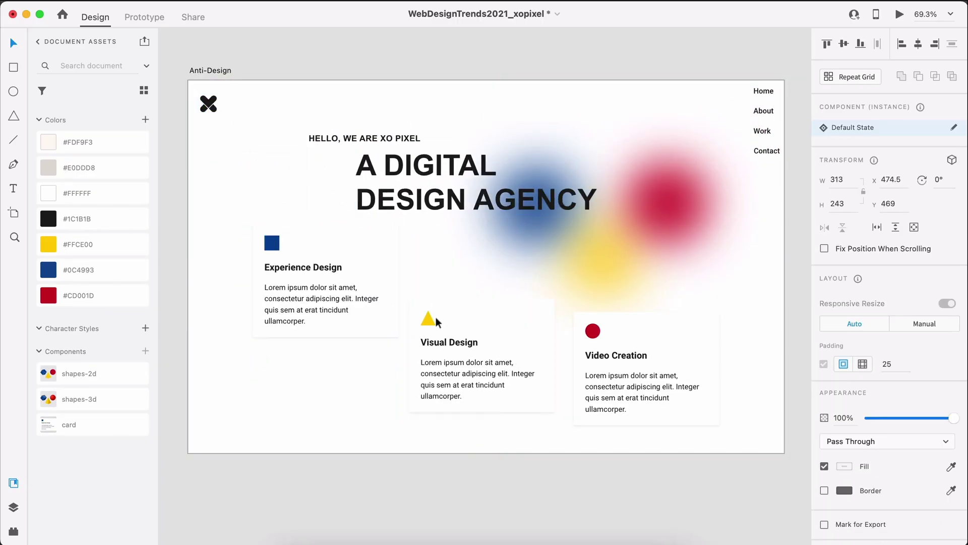
{"action": "left_click_drag", "start_coordinate": [518, 314], "coordinate": [501, 281]}
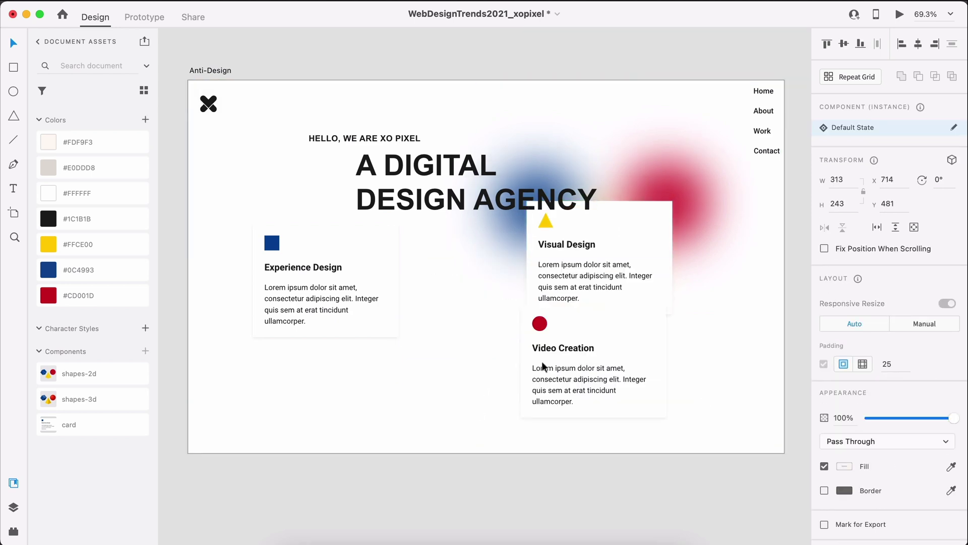
{"action": "left_click_drag", "start_coordinate": [542, 367], "coordinate": [597, 305]}
{"action": "left_click", "coordinate": [302, 274]}
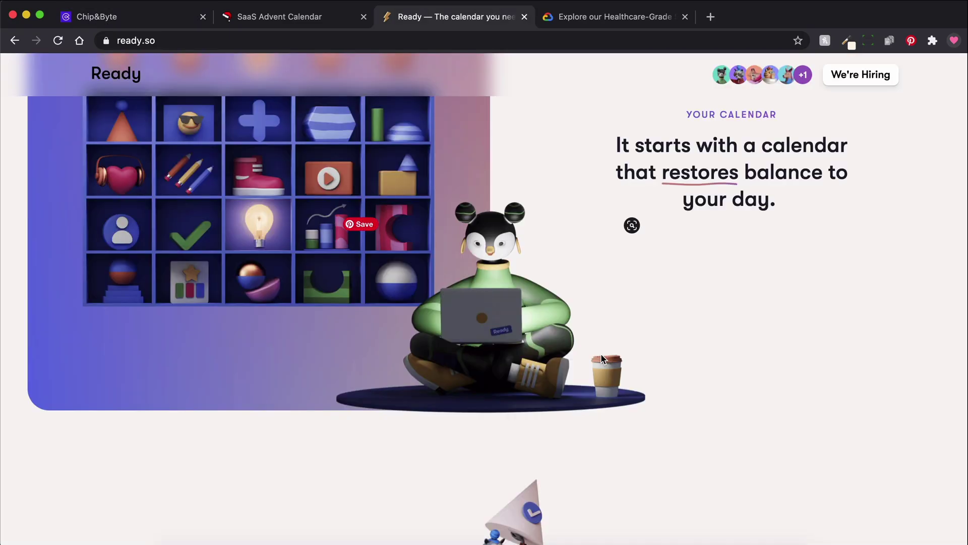
Scroll down ready.so through its 3D illustrated scene
{"action": "scroll", "coordinate": [601, 355], "scroll_direction": "down", "scroll_amount": 5}
{"action": "scroll", "coordinate": [600, 355], "scroll_direction": "down", "scroll_amount": 4}
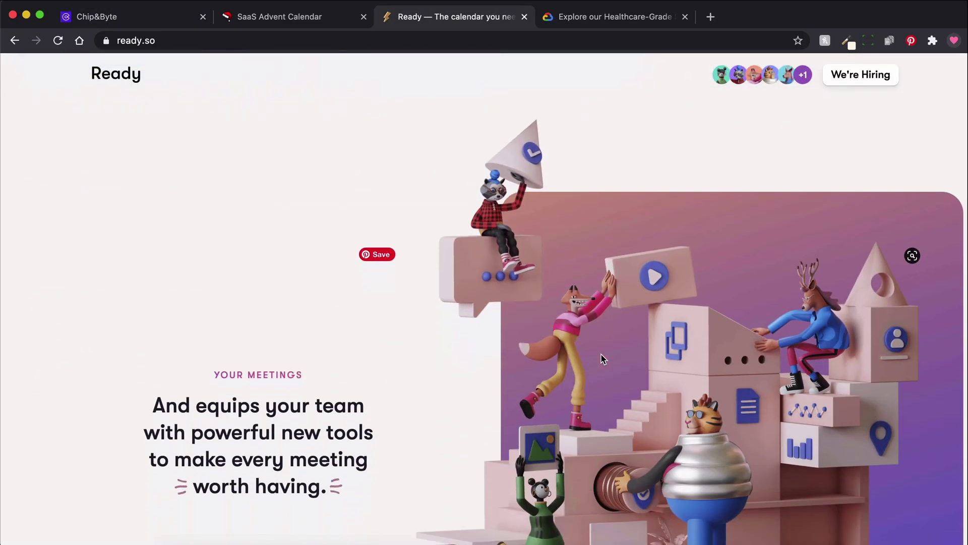
{"action": "scroll", "coordinate": [415, 461], "scroll_direction": "down", "scroll_amount": 5}
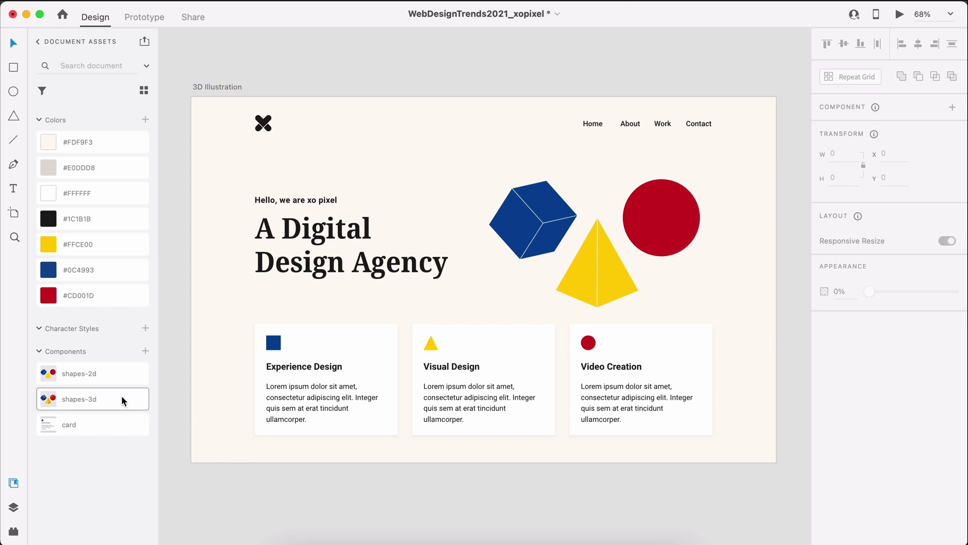
Swap in the shapes-3d component, then enable 3D transforms on the selected cards
{"action": "left_click_drag", "start_coordinate": [362, 266], "coordinate": [667, 208]}
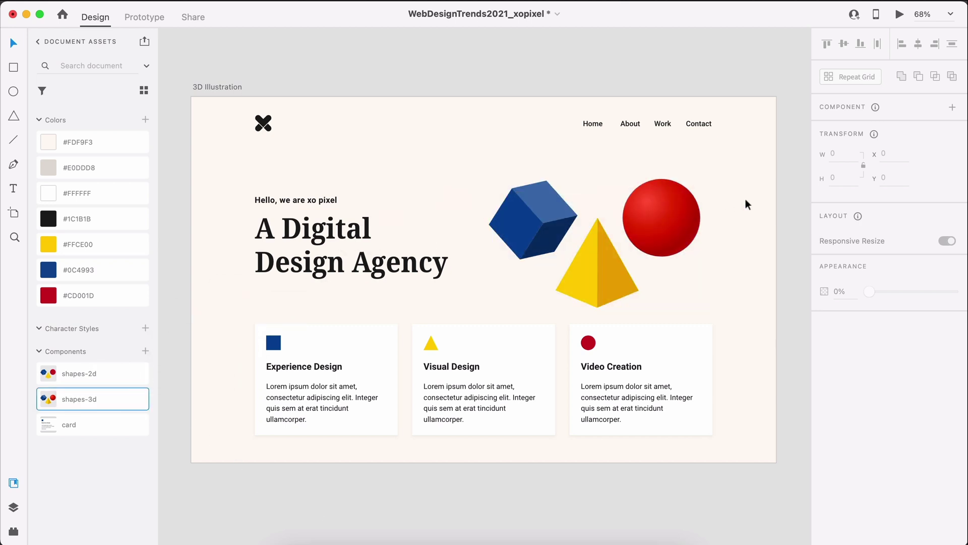
{"action": "left_click", "coordinate": [385, 390]}
{"action": "left_click", "coordinate": [493, 375], "text": "shift"}
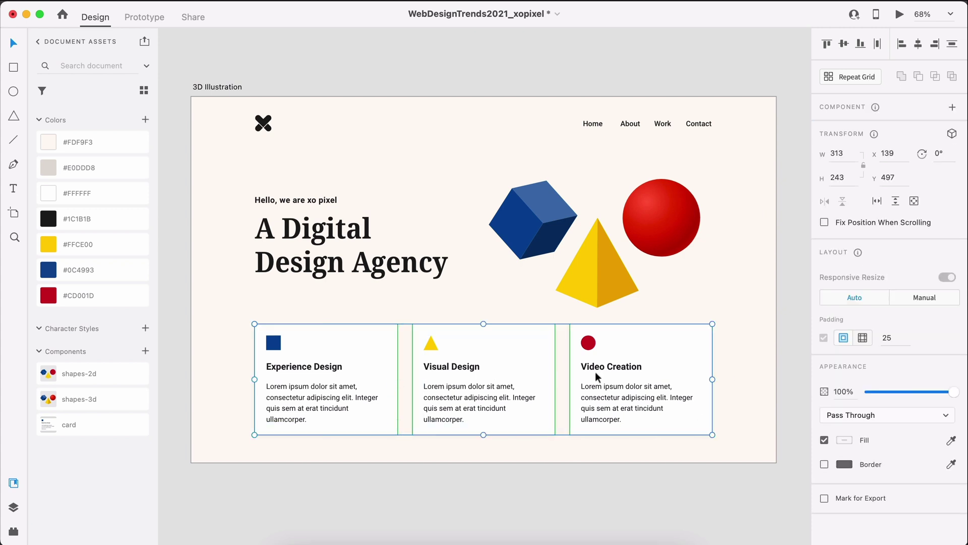
{"action": "left_click", "coordinate": [951, 135]}
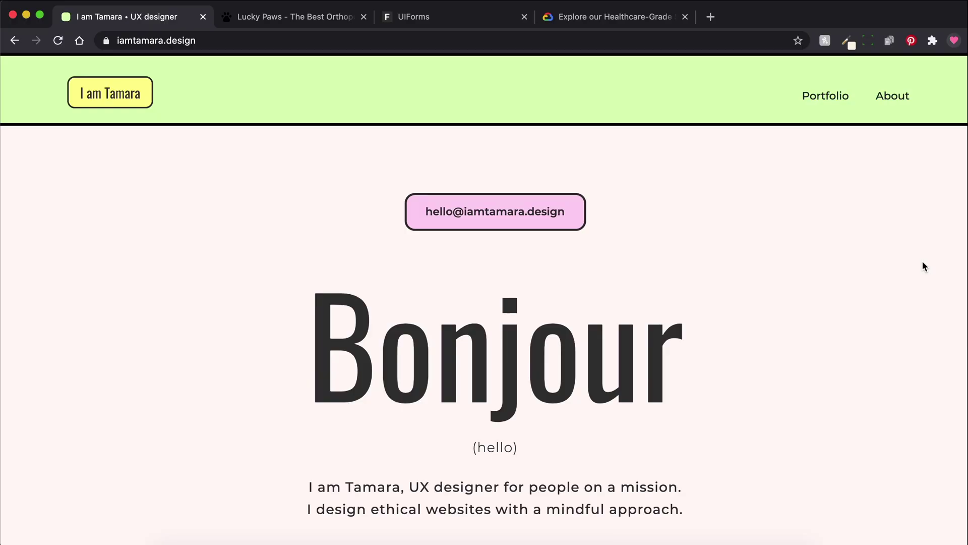
Scroll down through iamtamara.design
{"action": "scroll", "coordinate": [923, 261], "scroll_direction": "down", "scroll_amount": 5}
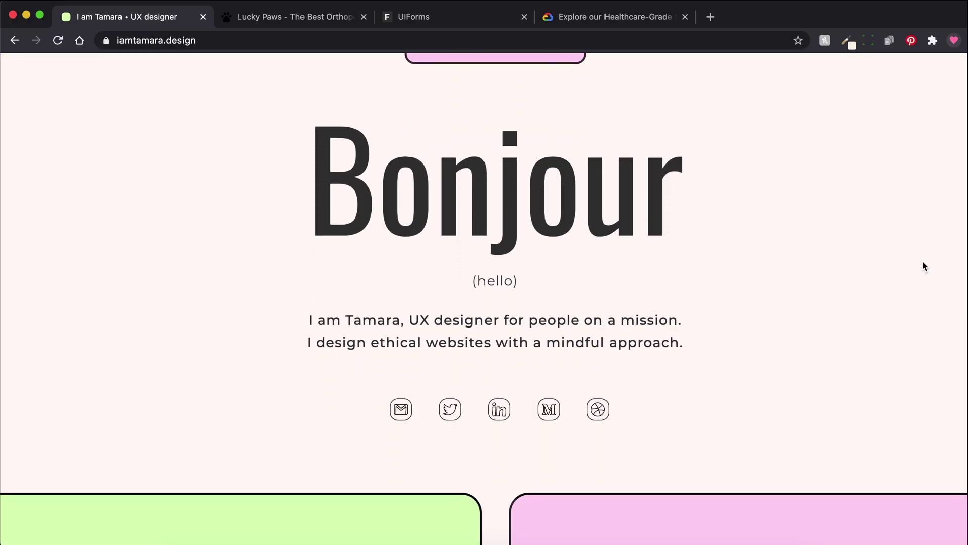
{"action": "scroll", "coordinate": [924, 266], "scroll_direction": "down", "scroll_amount": 4}
{"action": "scroll", "coordinate": [924, 266], "scroll_direction": "down", "scroll_amount": 2}
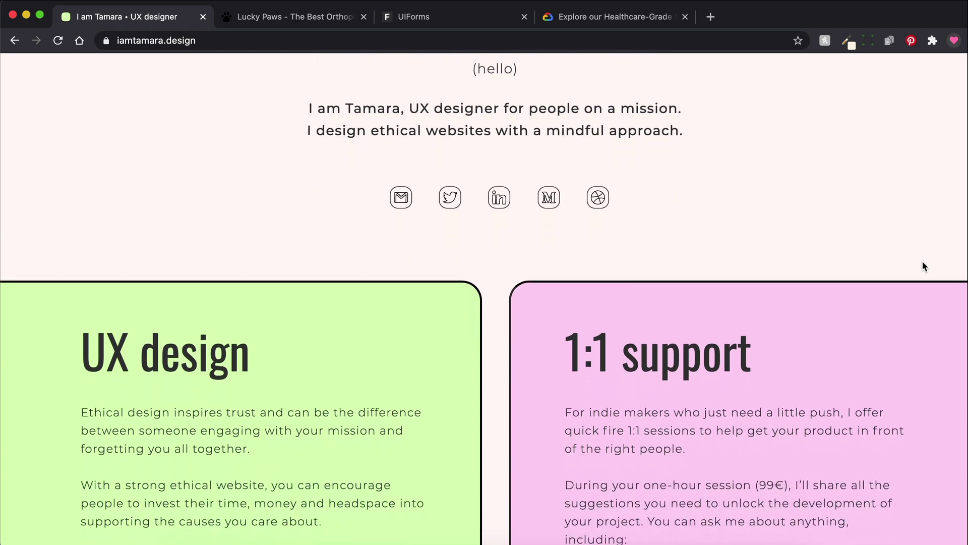
Switch to Lucky Paws and then UIForms, scrolling down each page
{"action": "key", "text": "ctrl+Tab"}
{"action": "scroll", "coordinate": [795, 301], "scroll_direction": "down", "scroll_amount": 3}
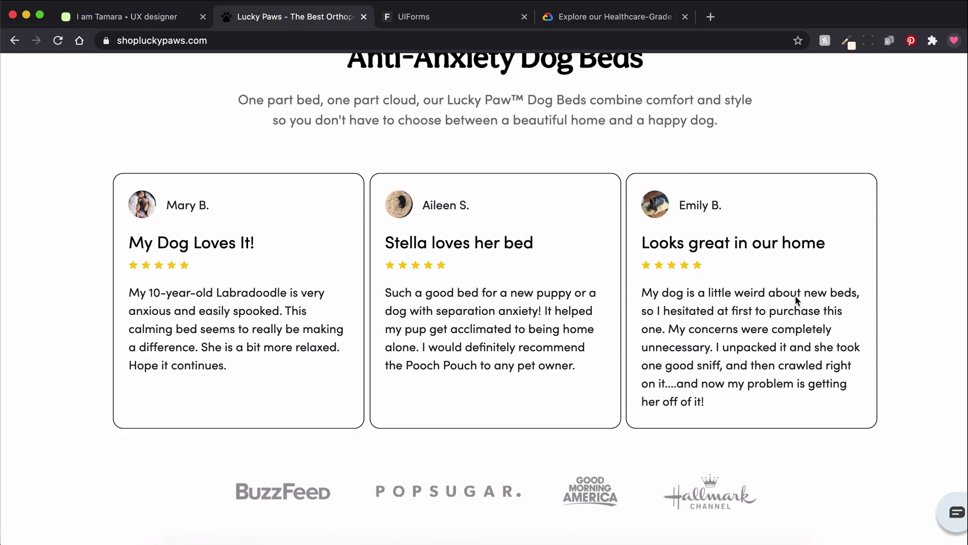
{"action": "scroll", "coordinate": [794, 299], "scroll_direction": "down", "scroll_amount": 12}
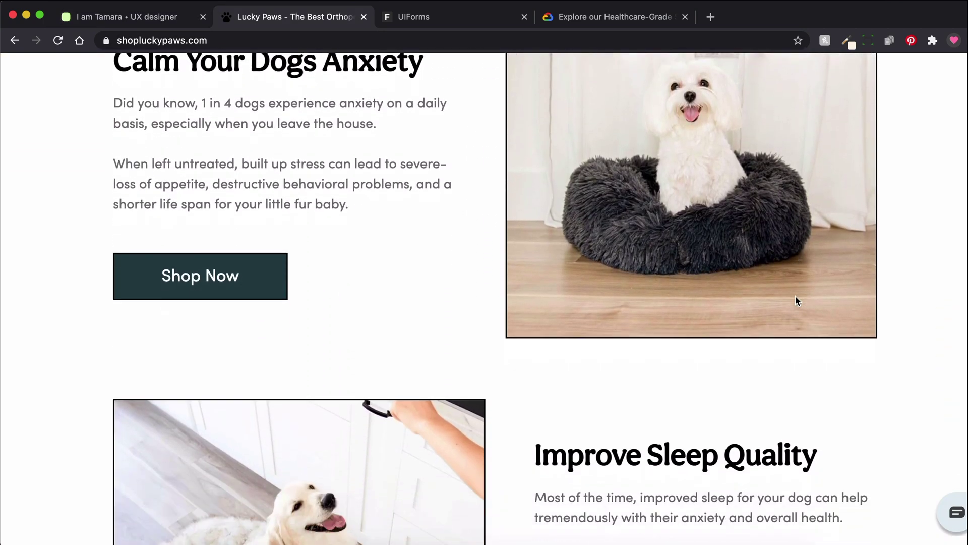
{"action": "key", "text": "ctrl+Tab"}
{"action": "scroll", "coordinate": [946, 237], "scroll_direction": "down", "scroll_amount": 8}
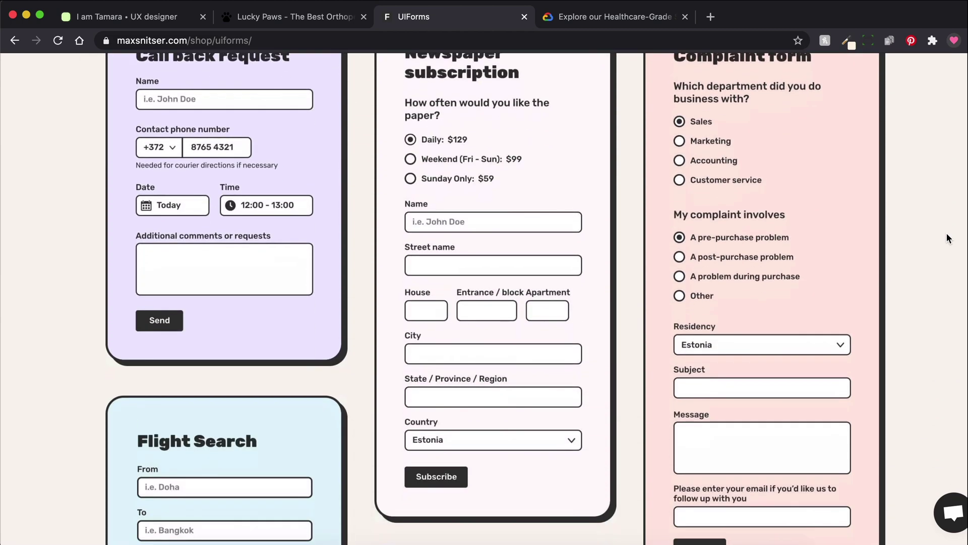
{"action": "scroll", "coordinate": [946, 237], "scroll_direction": "down", "scroll_amount": 15}
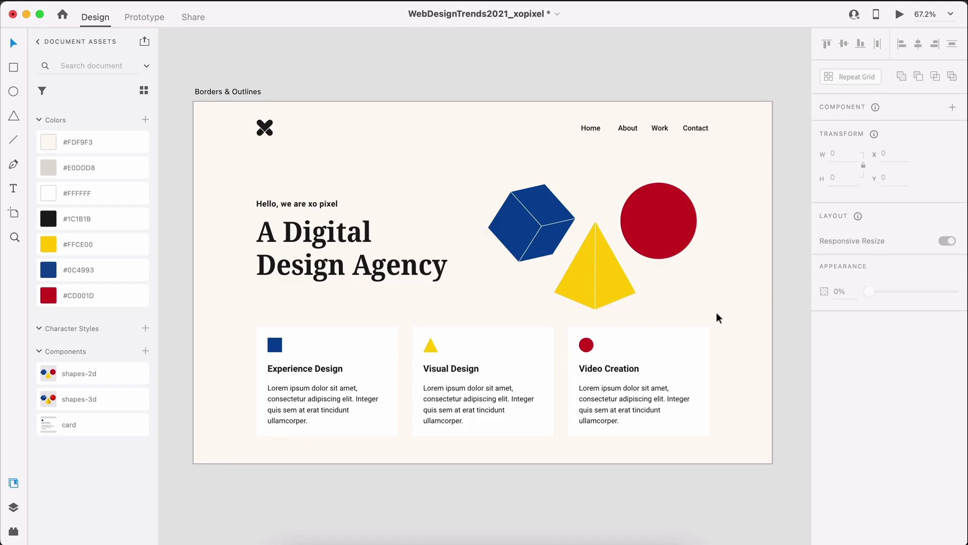
Select the red circle and triangle in the shapes group and check the #1C1B1B swatch options
{"action": "double_click", "coordinate": [651, 206]}
{"action": "left_click", "coordinate": [597, 274], "text": "shift"}
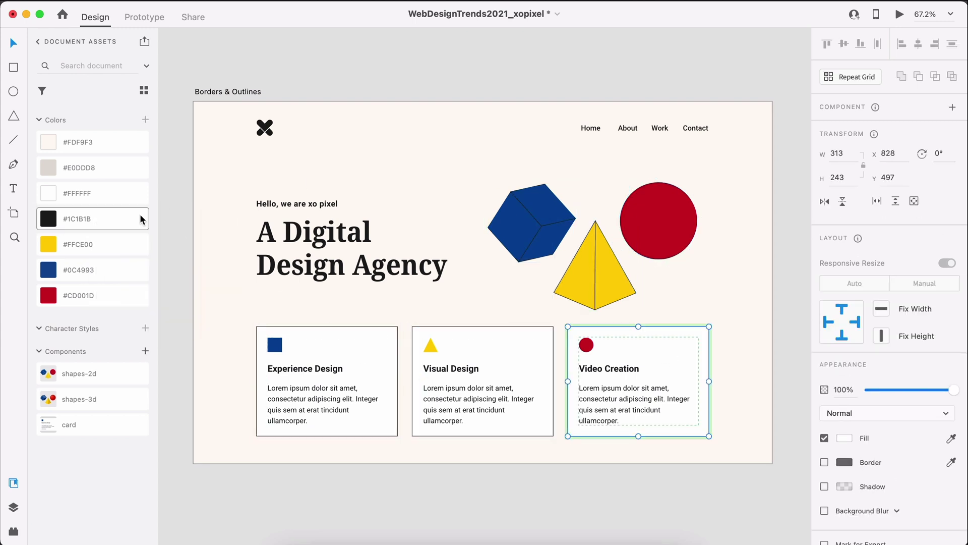
{"action": "right_click", "coordinate": [123, 230]}
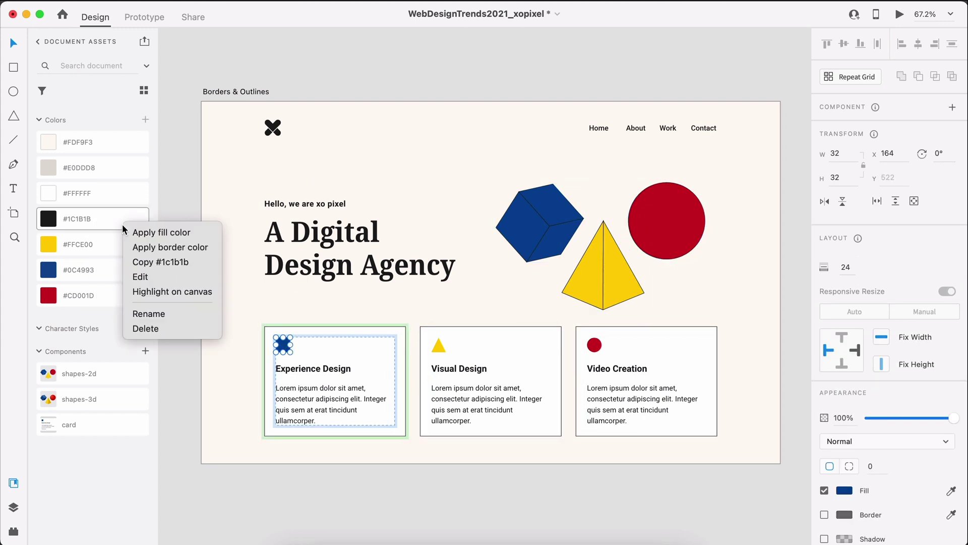
{"action": "left_click", "coordinate": [134, 220]}
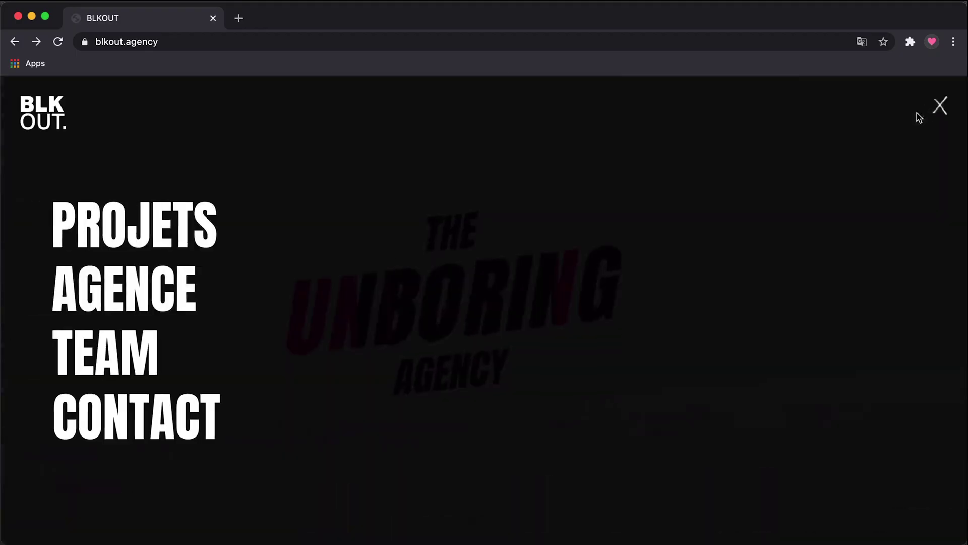
Open BLKOUT's Whaou project page, then draw a white rectangle over the Noise Texture artboard
{"action": "left_click", "coordinate": [183, 218]}
{"action": "scroll", "coordinate": [501, 402], "scroll_direction": "down", "scroll_amount": 3}
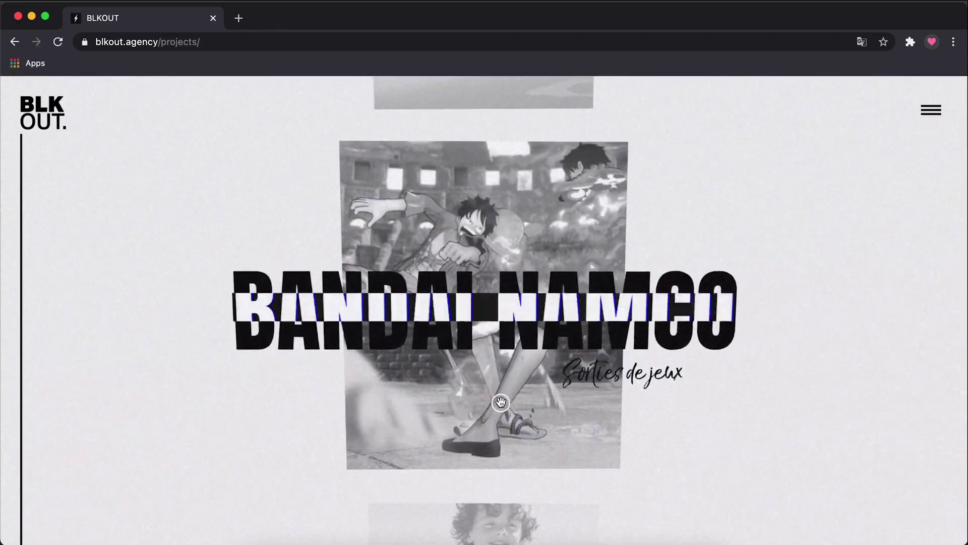
{"action": "scroll", "coordinate": [501, 402], "scroll_direction": "down", "scroll_amount": 3}
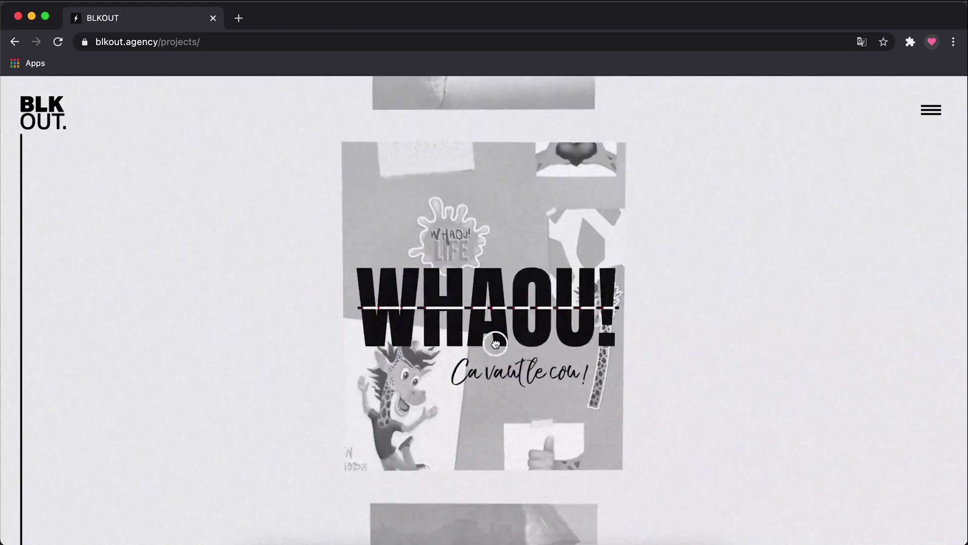
{"action": "left_click", "coordinate": [496, 340]}
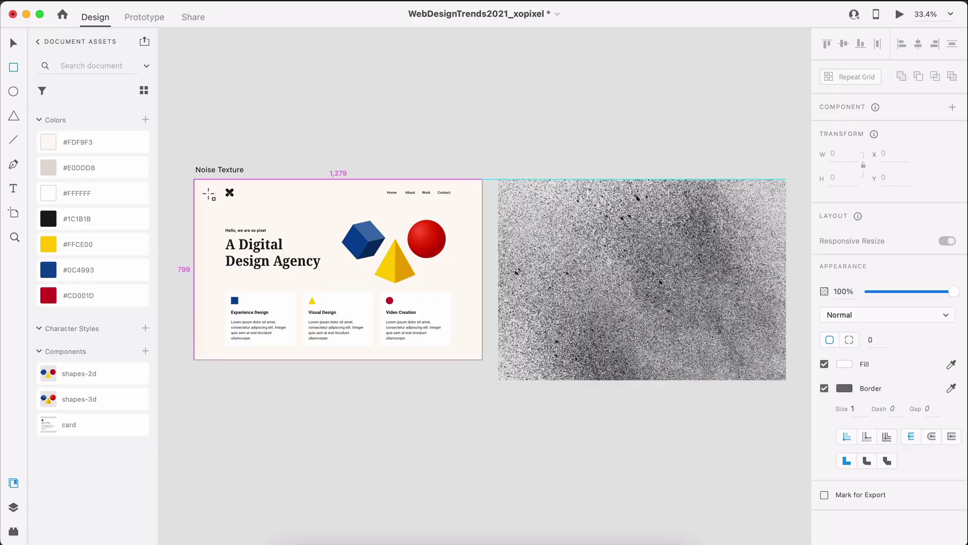
{"action": "left_click_drag", "start_coordinate": [482, 359], "coordinate": [481, 359]}
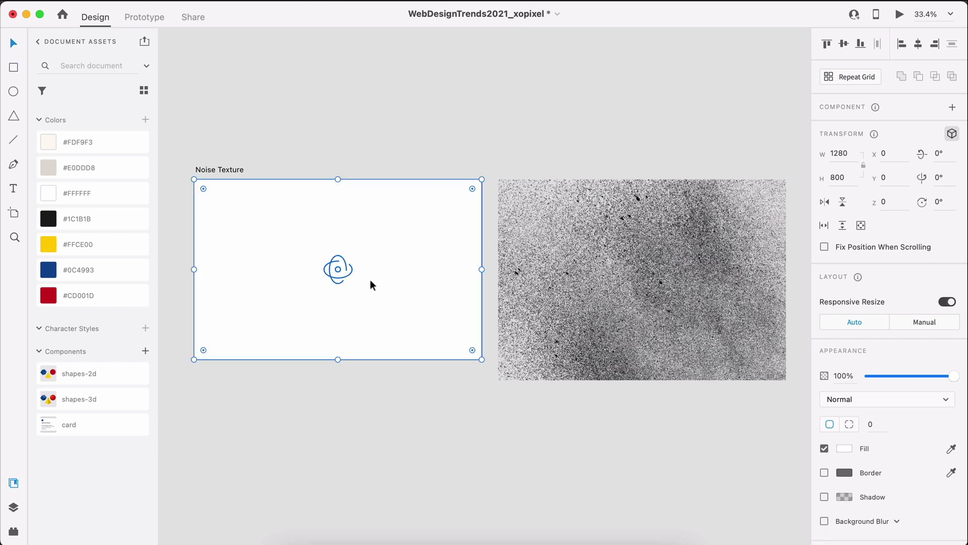
Mask the noise texture with the white rectangle to crop it to artboard size
{"action": "left_click_drag", "start_coordinate": [370, 285], "coordinate": [328, 303]}
{"action": "right_click", "coordinate": [642, 214]}
{"action": "left_click", "coordinate": [680, 362]}
Place the masked noise on the agency artboard, behind the service cards but above the 3-D shapes
{"action": "key", "text": "super+3"}
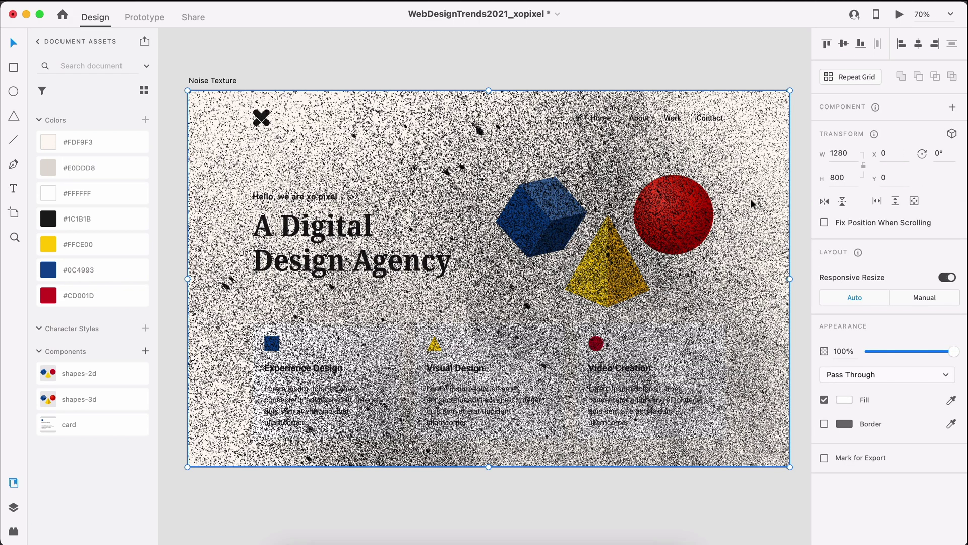
{"action": "key", "text": "super+bracketleft"}
{"action": "key", "text": "super+bracketleft"}
{"action": "key", "text": "super+bracketleft"}
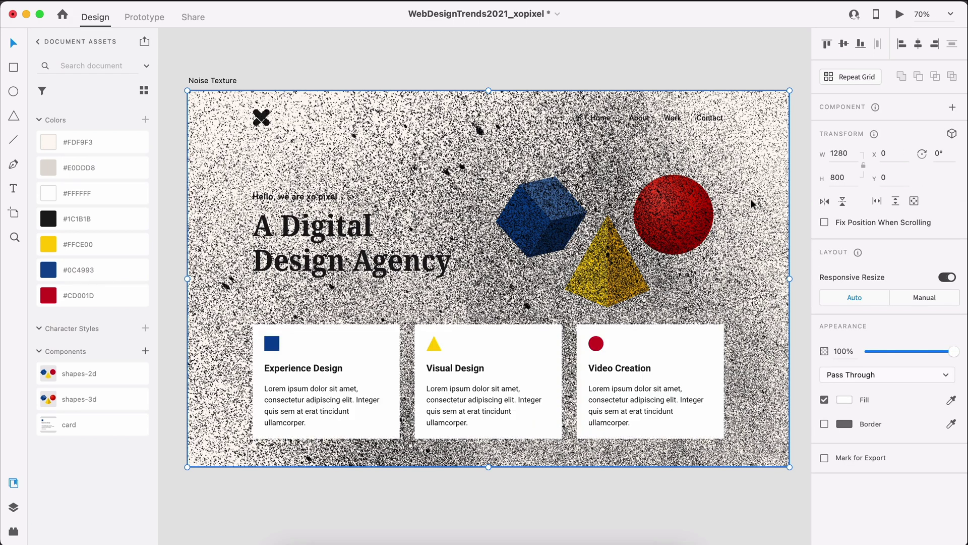
{"action": "key", "text": "super+bracketleft"}
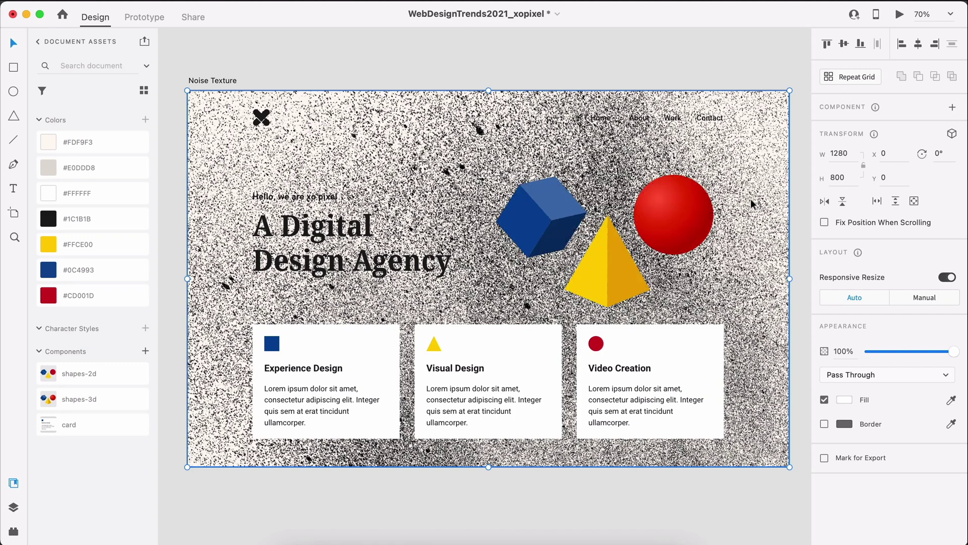
{"action": "key", "text": "super+bracketright"}
{"action": "left_click", "coordinate": [882, 373]}
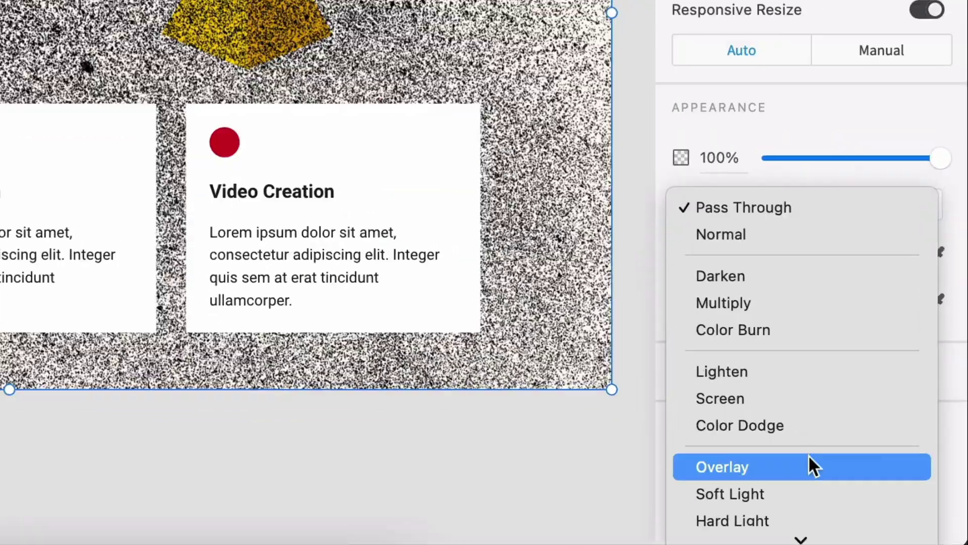
Set the noise texture to Overlay blend mode with lowered opacity, then fit the artboard and deselect
{"action": "left_click", "coordinate": [809, 456]}
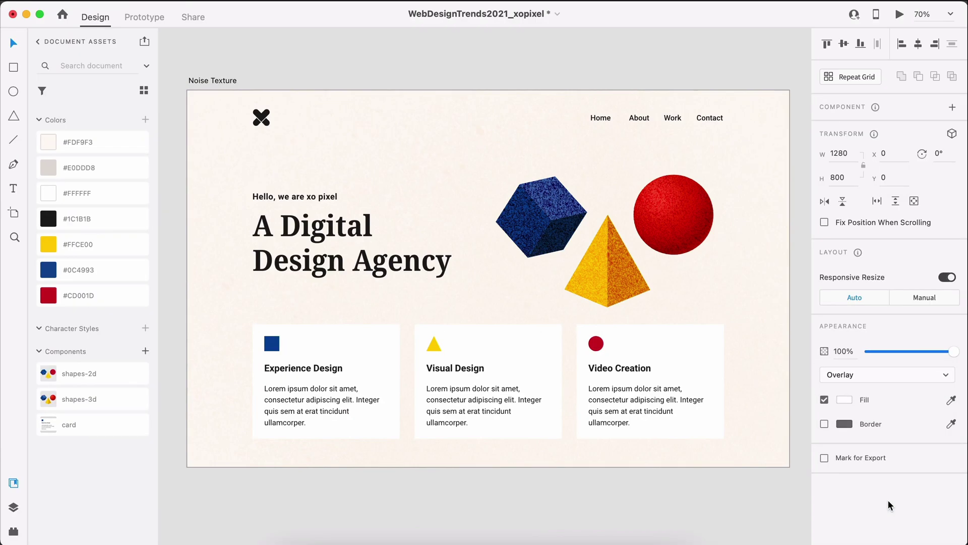
{"action": "scroll", "coordinate": [695, 216], "scroll_direction": "up", "scroll_amount": 5}
{"action": "left_click_drag", "start_coordinate": [942, 352], "coordinate": [885, 354]}
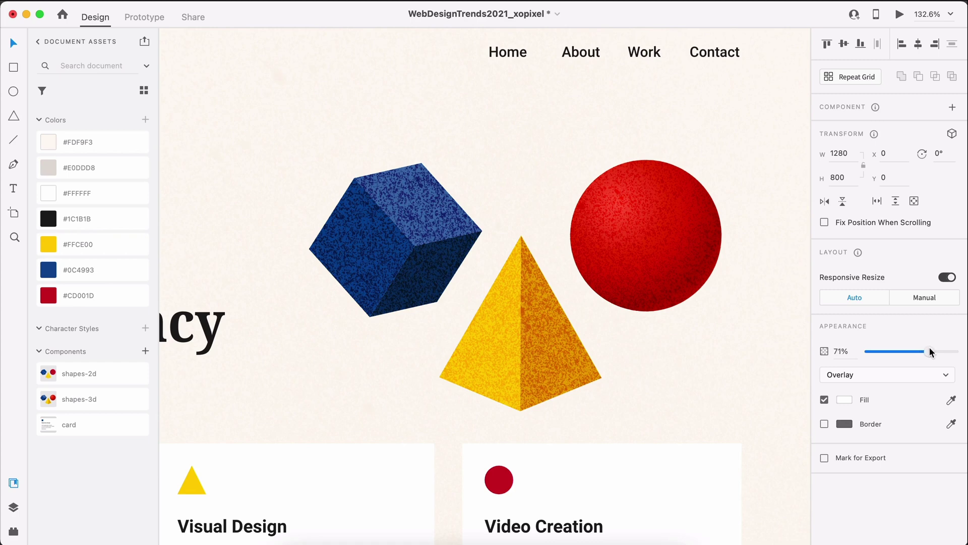
{"action": "key", "text": "Escape"}
{"action": "key", "text": "super+0"}
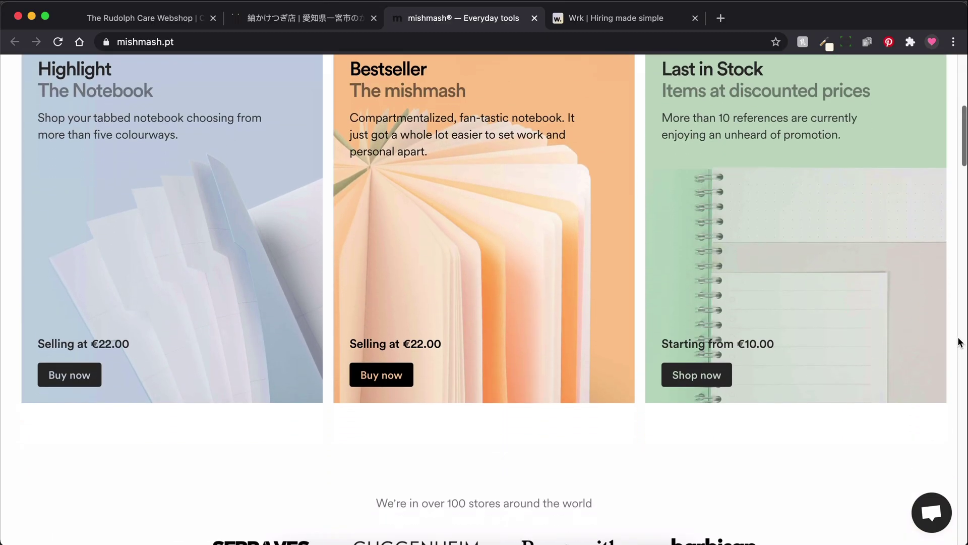
Scroll through mishmash.pt, the Wrk hiring site, Concept Studio and yfitnesslab for reference
{"action": "scroll", "coordinate": [960, 342], "scroll_direction": "down", "scroll_amount": 7}
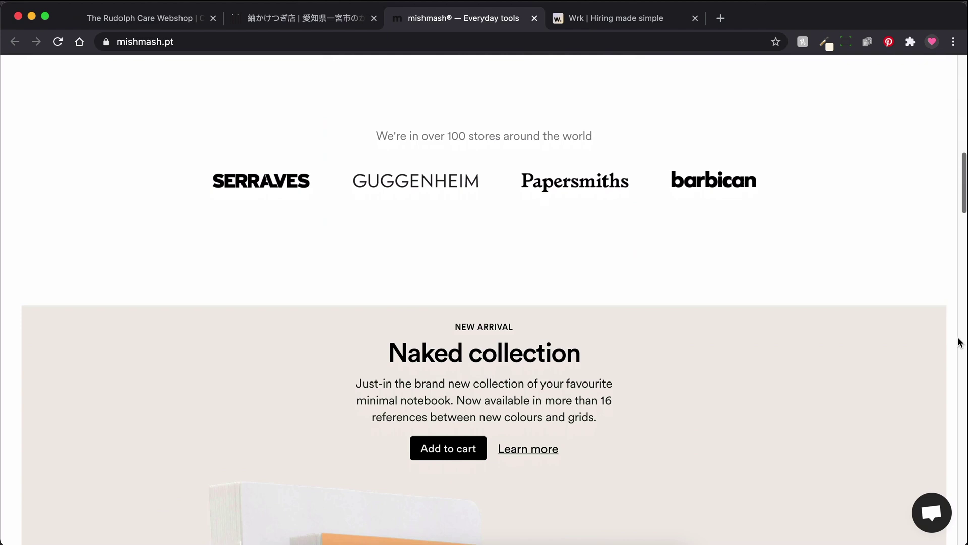
{"action": "scroll", "coordinate": [958, 340], "scroll_direction": "down", "scroll_amount": 6}
{"action": "key", "text": "ctrl+Tab"}
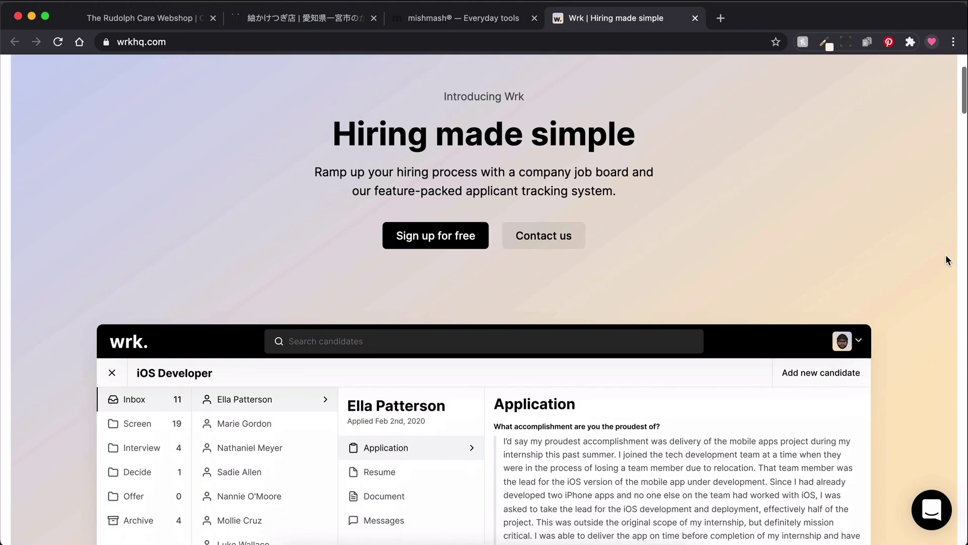
{"action": "scroll", "coordinate": [946, 256], "scroll_direction": "down", "scroll_amount": 5}
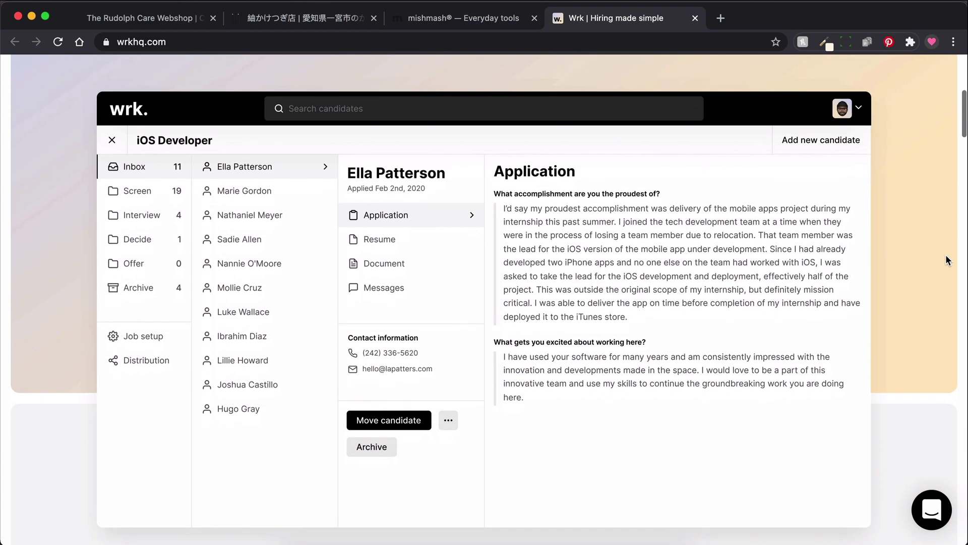
{"action": "scroll", "coordinate": [946, 256], "scroll_direction": "down", "scroll_amount": 7}
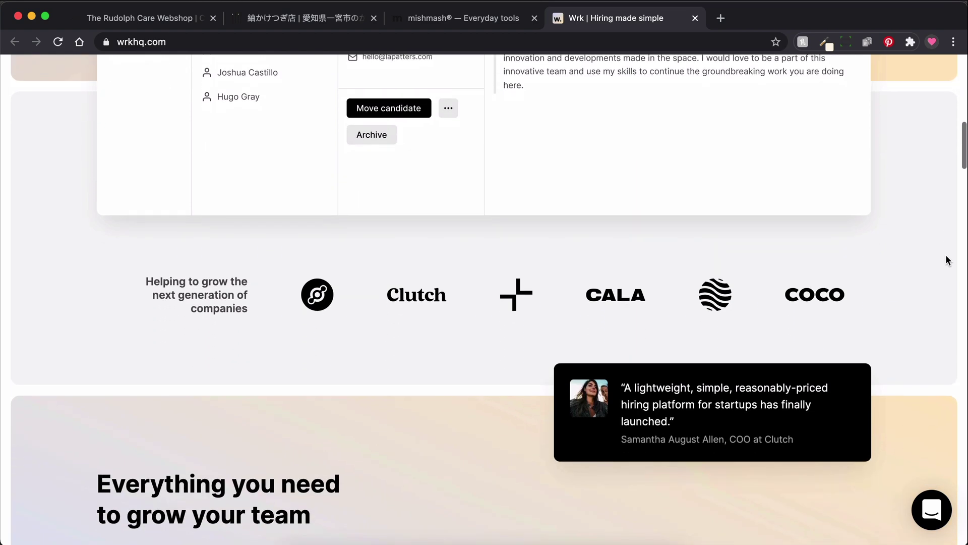
{"action": "scroll", "coordinate": [946, 259], "scroll_direction": "down", "scroll_amount": 5}
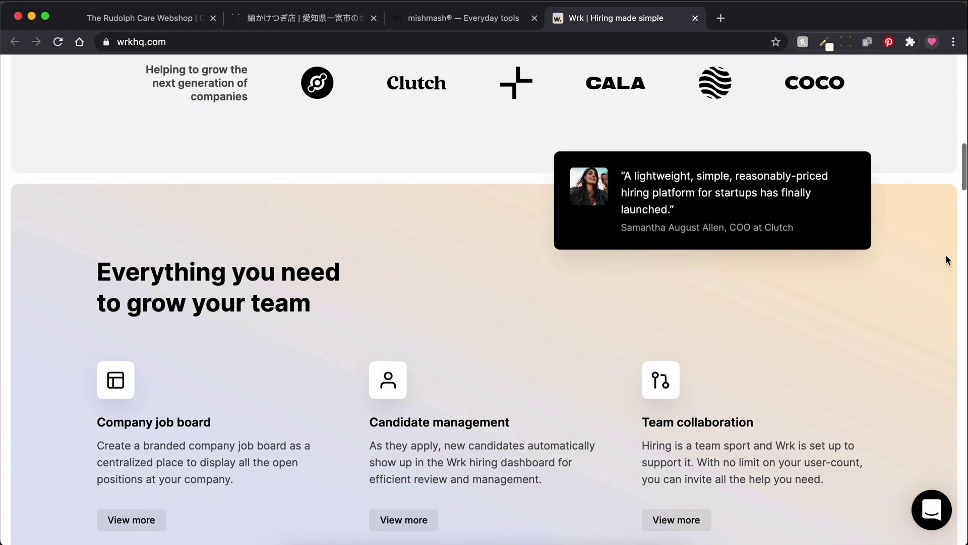
{"action": "scroll", "coordinate": [946, 260], "scroll_direction": "down", "scroll_amount": 8}
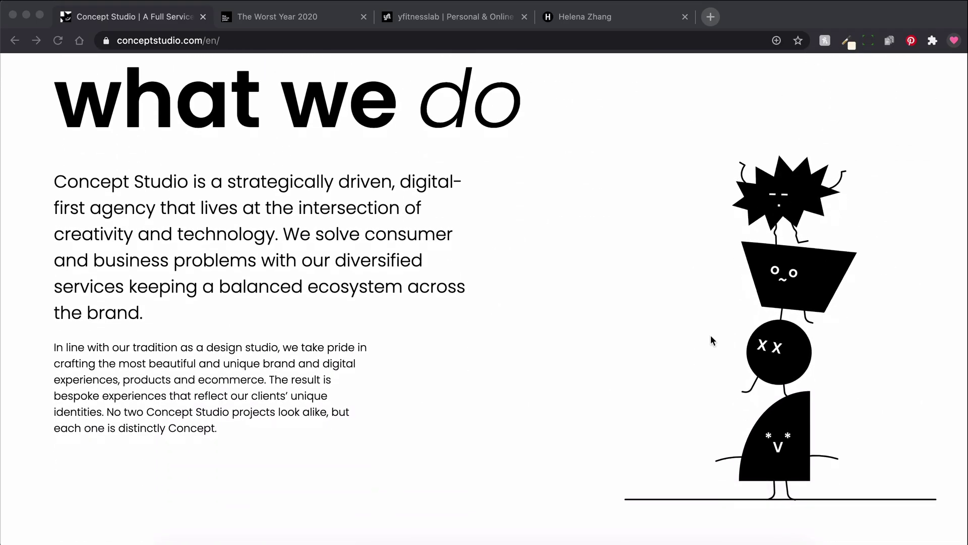
{"action": "scroll", "coordinate": [710, 335], "scroll_direction": "down", "scroll_amount": 10}
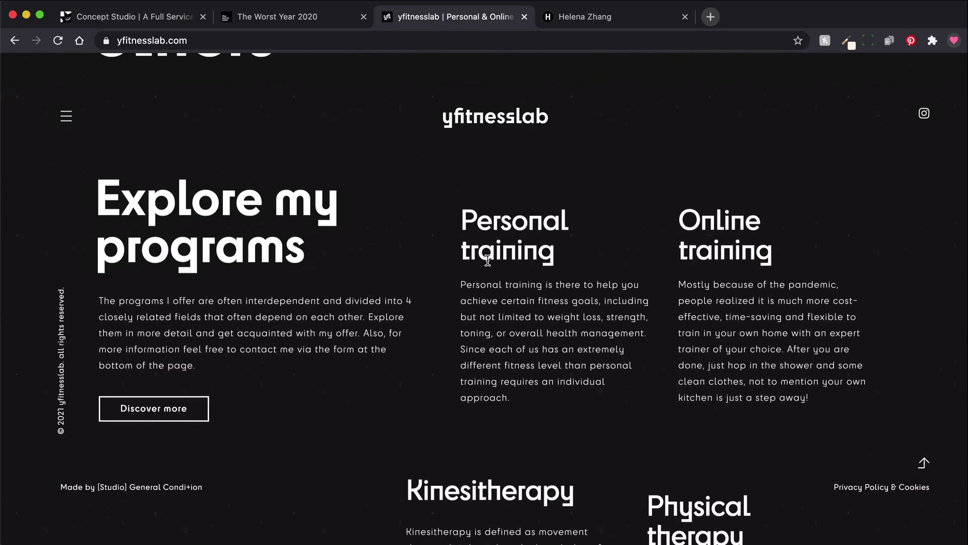
{"action": "scroll", "coordinate": [487, 259], "scroll_direction": "down", "scroll_amount": 7}
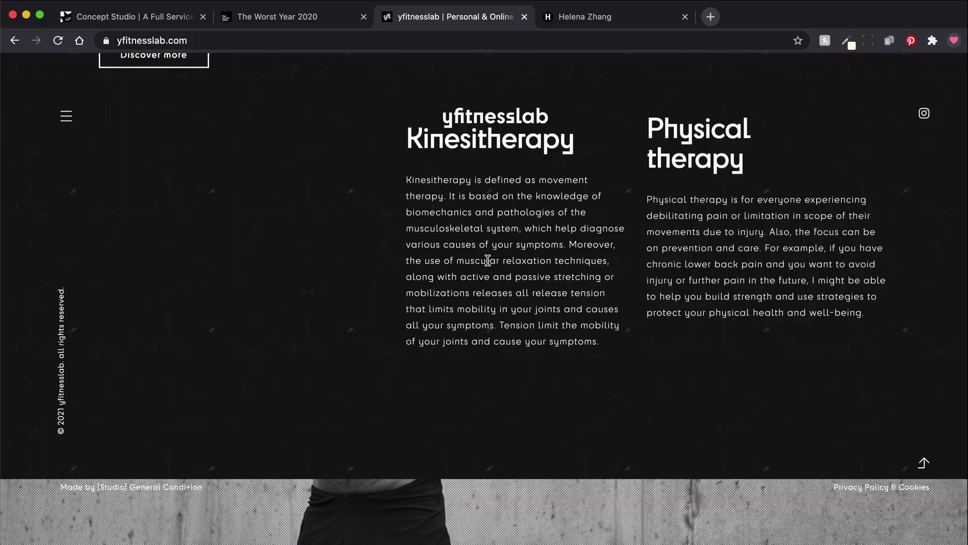
{"action": "scroll", "coordinate": [488, 260], "scroll_direction": "down", "scroll_amount": 5}
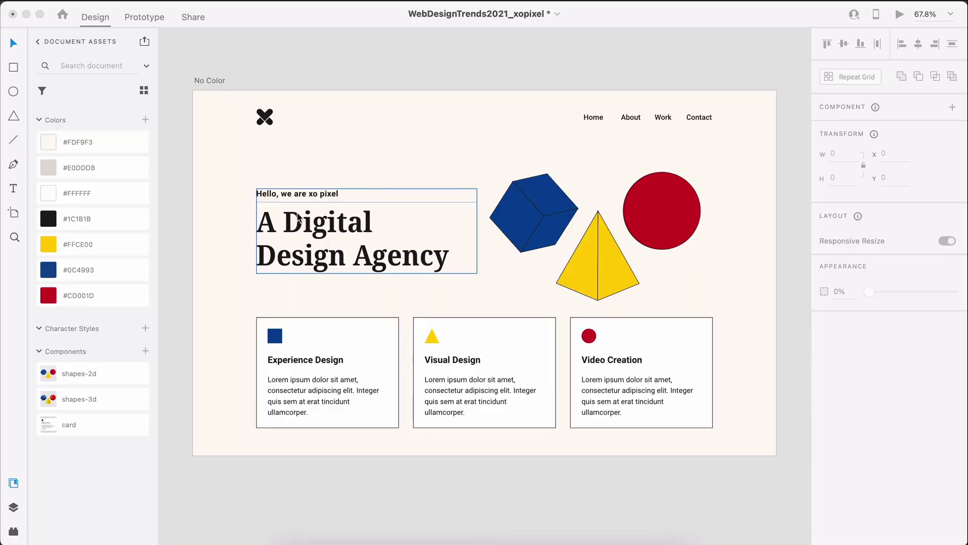
Fill the Experience Design card icon and the cube, pyramid and sphere group with #1C1B1B
{"action": "left_click", "coordinate": [222, 82]}
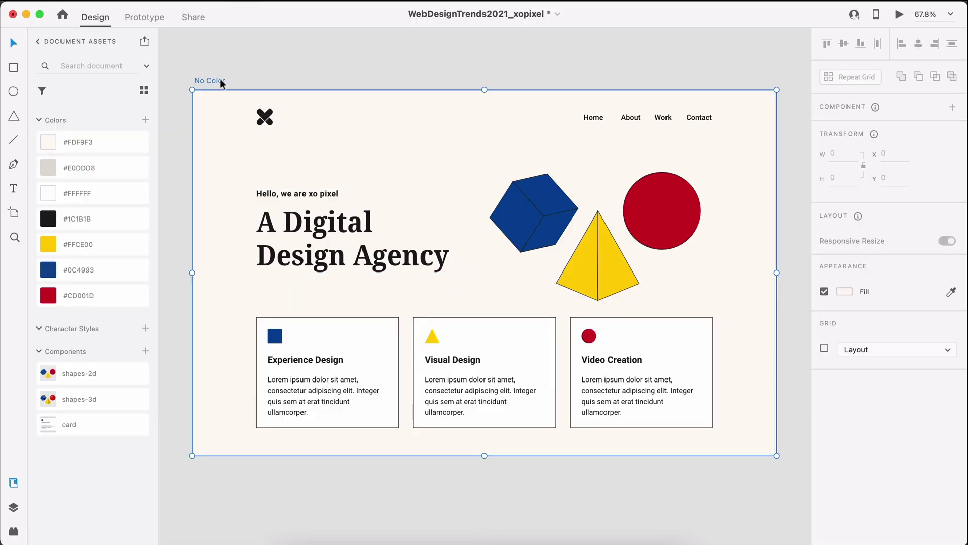
{"action": "double_click", "coordinate": [275, 335]}
{"action": "left_click", "coordinate": [105, 222]}
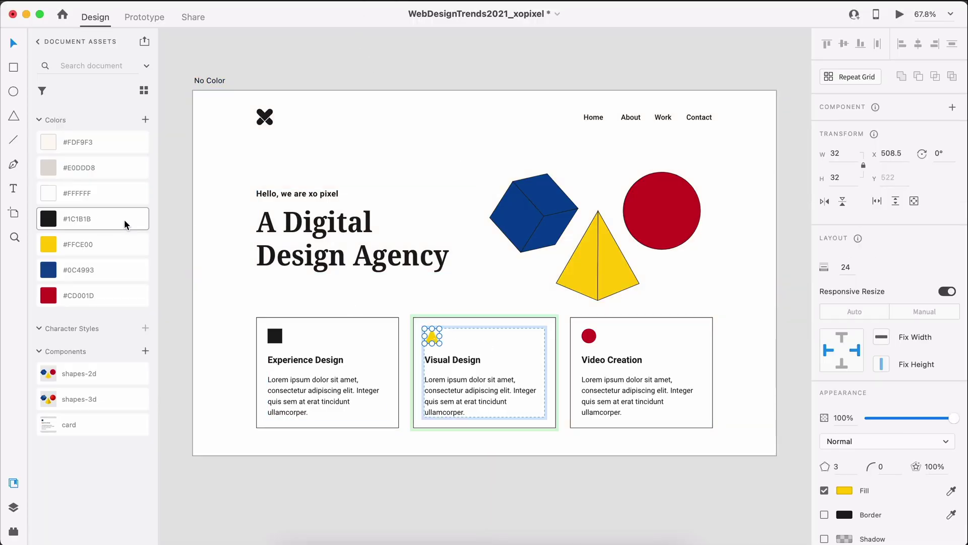
{"action": "double_click", "coordinate": [544, 211]}
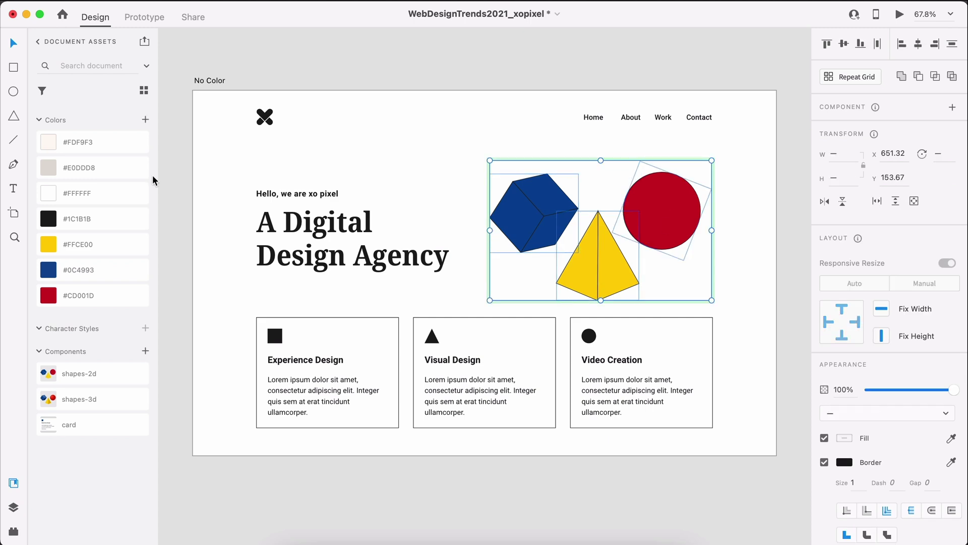
{"action": "left_click", "coordinate": [104, 218]}
{"action": "left_click", "coordinate": [845, 462]}
{"action": "left_click", "coordinate": [784, 348]}
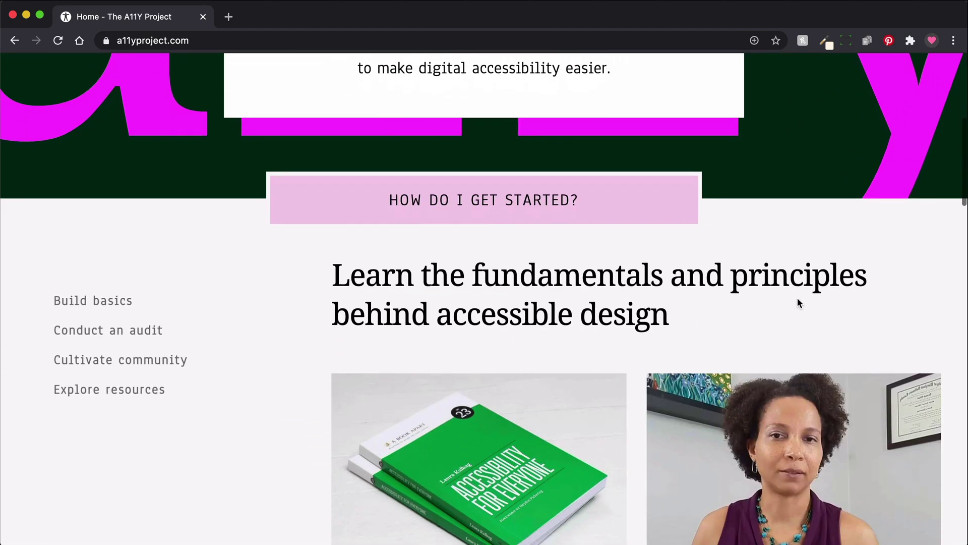
Scroll the A11Y Project homepage and open the Checklist from the footer link
{"action": "scroll", "coordinate": [799, 303], "scroll_direction": "down", "scroll_amount": 11}
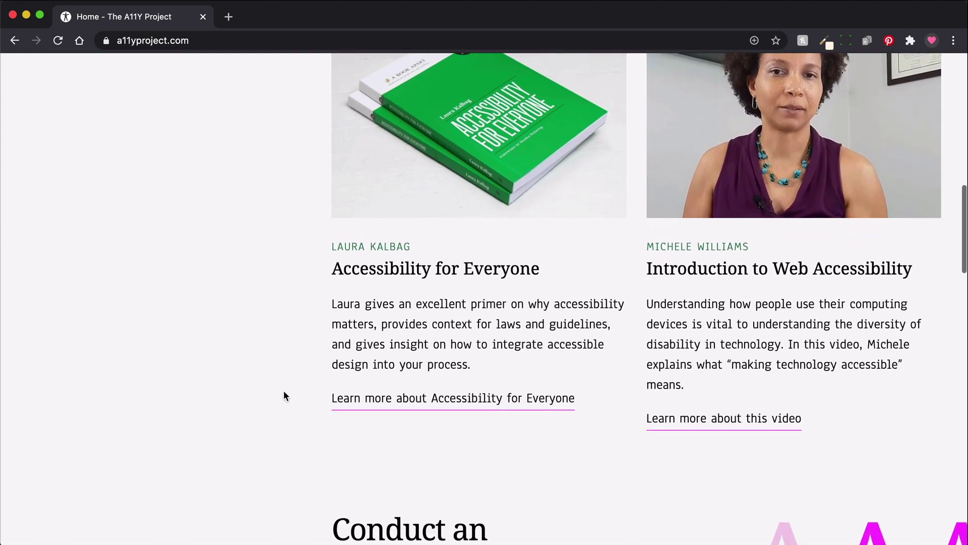
{"action": "scroll", "coordinate": [284, 395], "scroll_direction": "down", "scroll_amount": 10}
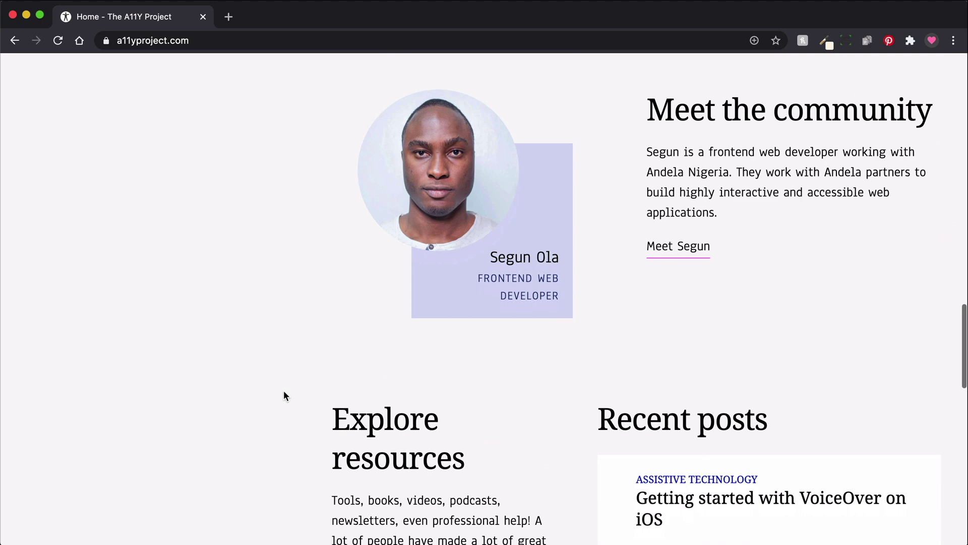
{"action": "scroll", "coordinate": [284, 395], "scroll_direction": "down", "scroll_amount": 11}
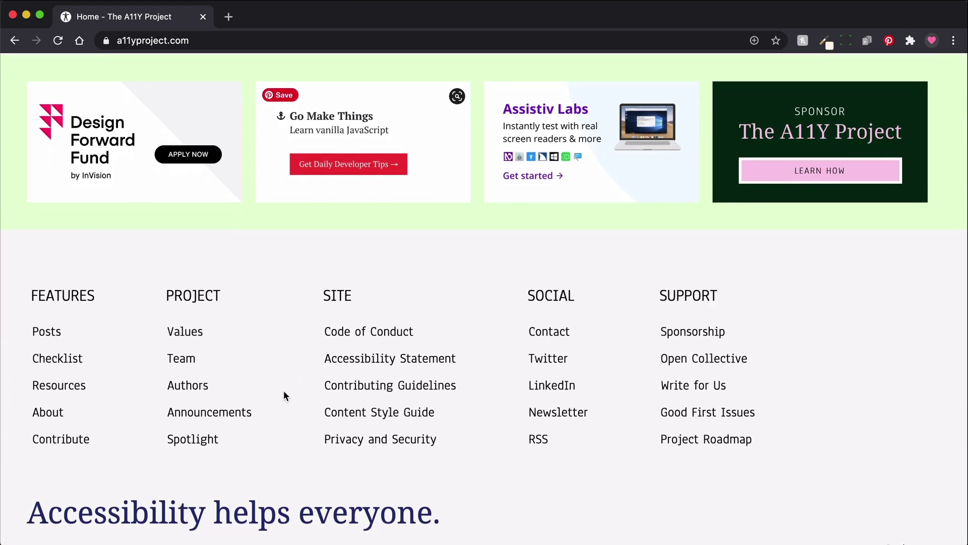
{"action": "key", "text": "Tab"}
{"action": "key", "text": "Return"}
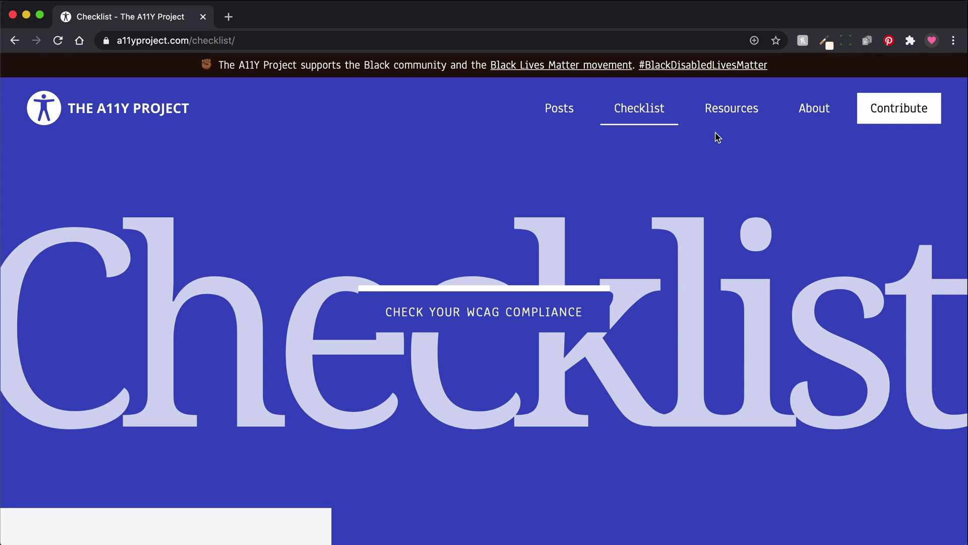
Get back onto the Checklist page and scroll through its items
{"action": "scroll", "coordinate": [667, 274], "scroll_direction": "down", "scroll_amount": 3}
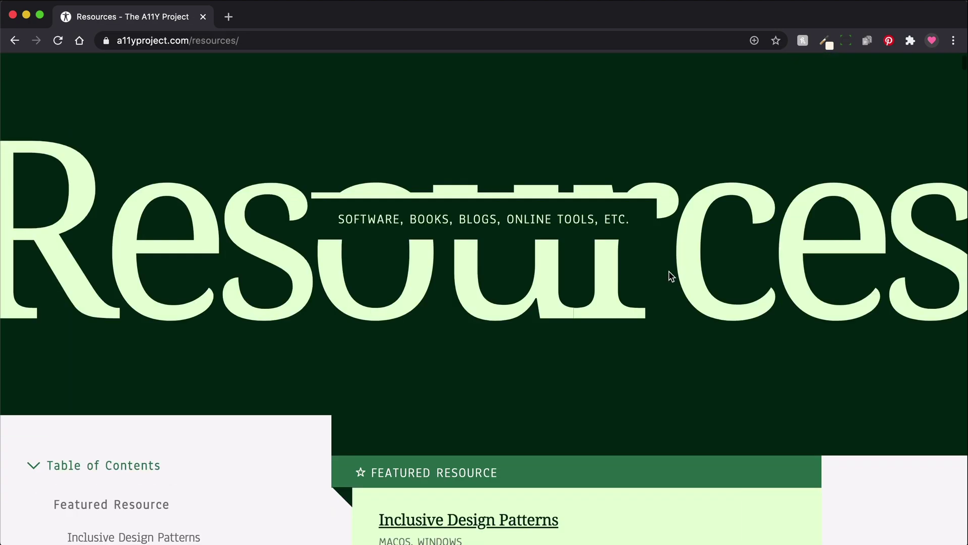
{"action": "scroll", "coordinate": [670, 274], "scroll_direction": "up", "scroll_amount": 3}
{"action": "left_click", "coordinate": [654, 115]}
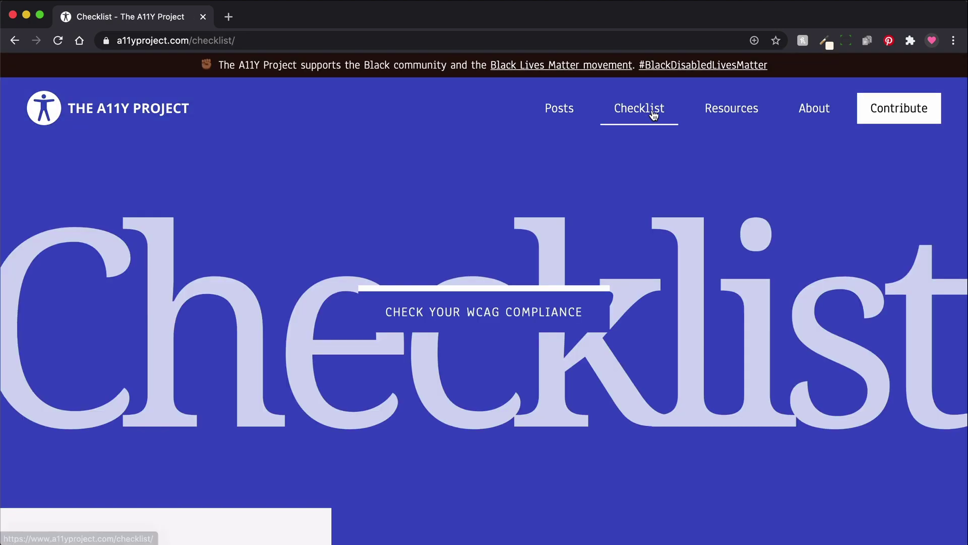
{"action": "left_click", "coordinate": [711, 112]}
{"action": "left_click", "coordinate": [650, 112]}
{"action": "scroll", "coordinate": [721, 338], "scroll_direction": "down", "scroll_amount": 6}
{"action": "scroll", "coordinate": [721, 339], "scroll_direction": "down", "scroll_amount": 2}
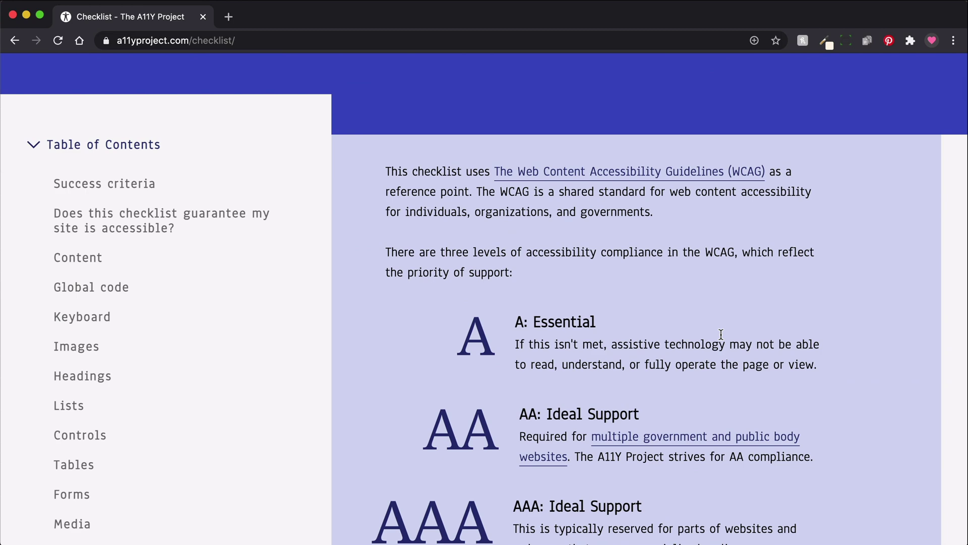
{"action": "scroll", "coordinate": [721, 334], "scroll_direction": "down", "scroll_amount": 6}
{"action": "scroll", "coordinate": [820, 361], "scroll_direction": "up", "scroll_amount": 5}
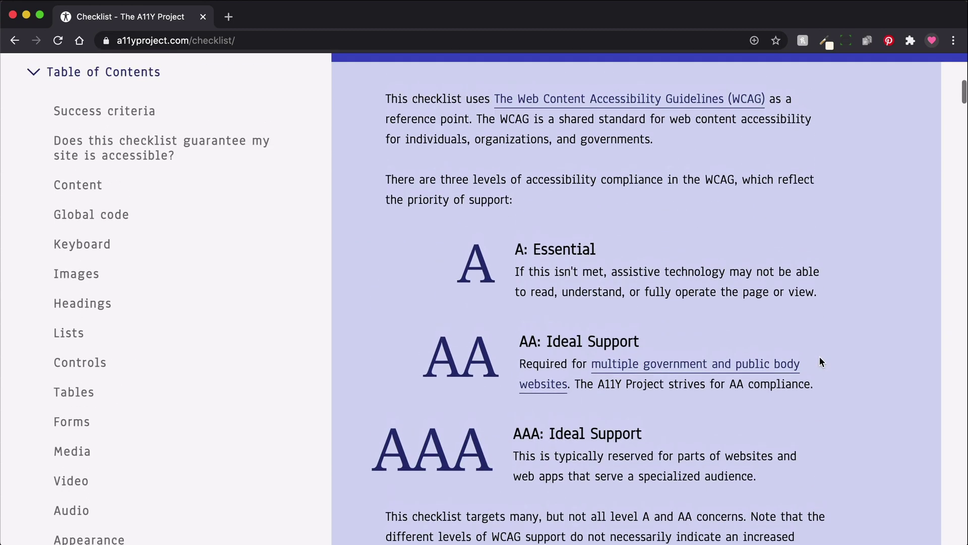
Jump to the Controls section and expand the item on using th elements for table headers
{"action": "left_click", "coordinate": [111, 362]}
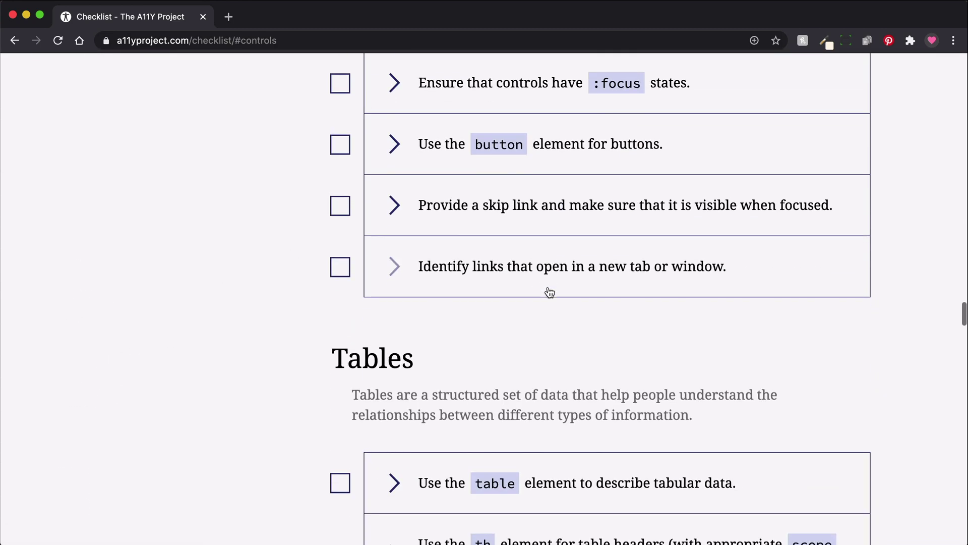
{"action": "scroll", "coordinate": [547, 292], "scroll_direction": "down", "scroll_amount": 5}
{"action": "left_click", "coordinate": [574, 298]}
{"action": "scroll", "coordinate": [595, 300], "scroll_direction": "down", "scroll_amount": 1}
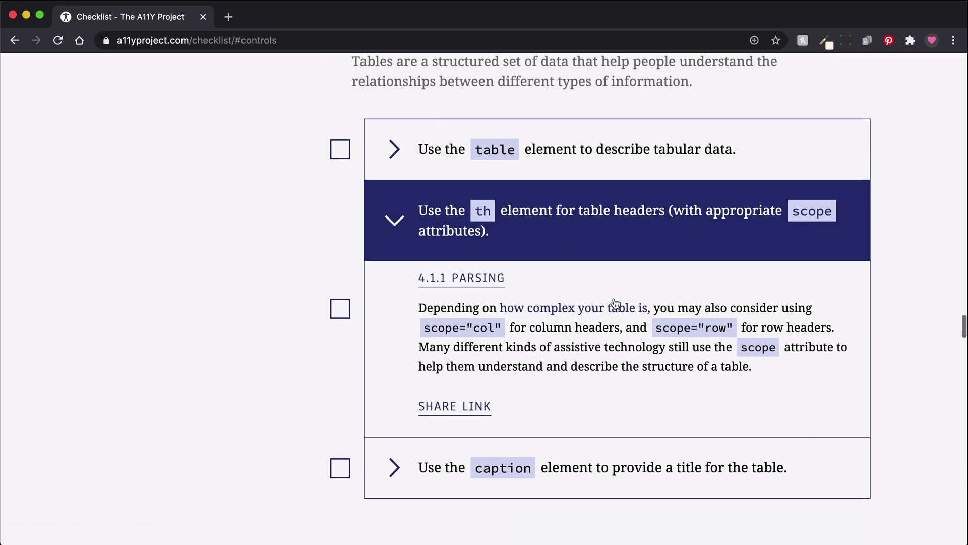
{"action": "scroll", "coordinate": [616, 303], "scroll_direction": "down", "scroll_amount": 2}
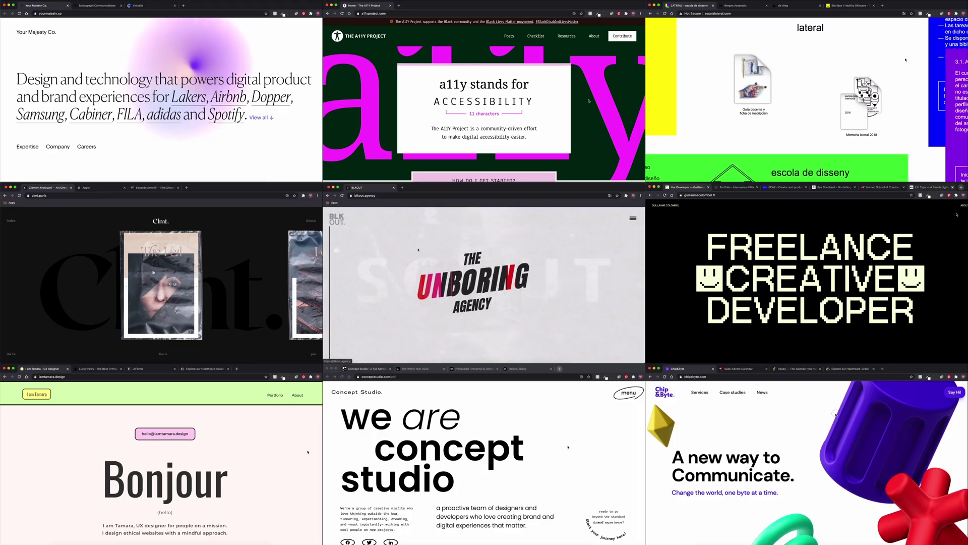